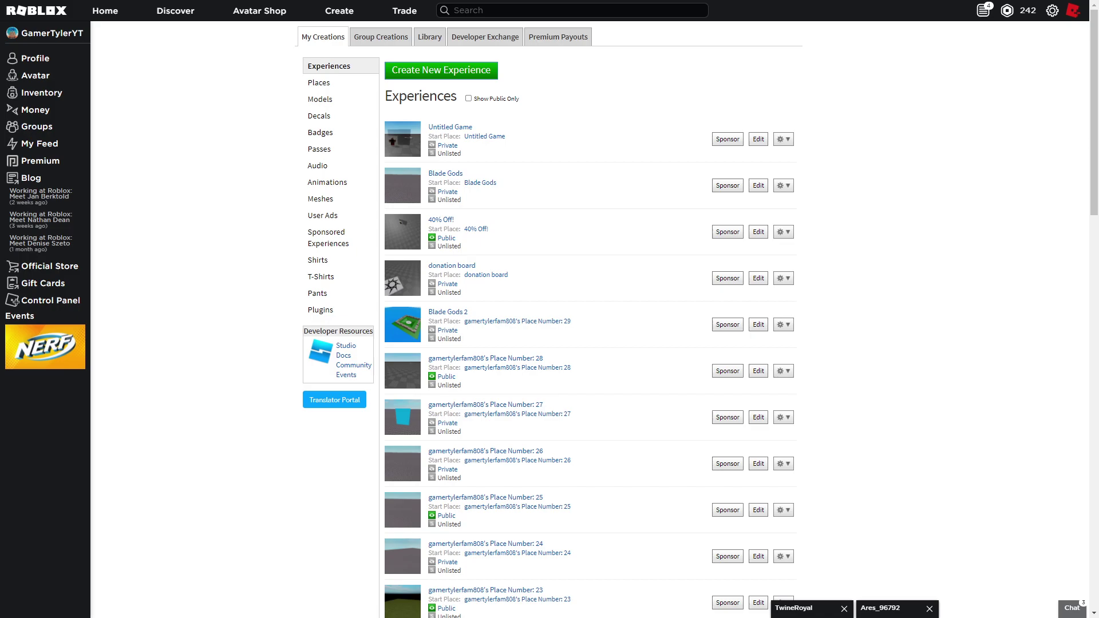
Create a new experience from the Create page and dismiss the getting-started welcome message
click(403, 73)
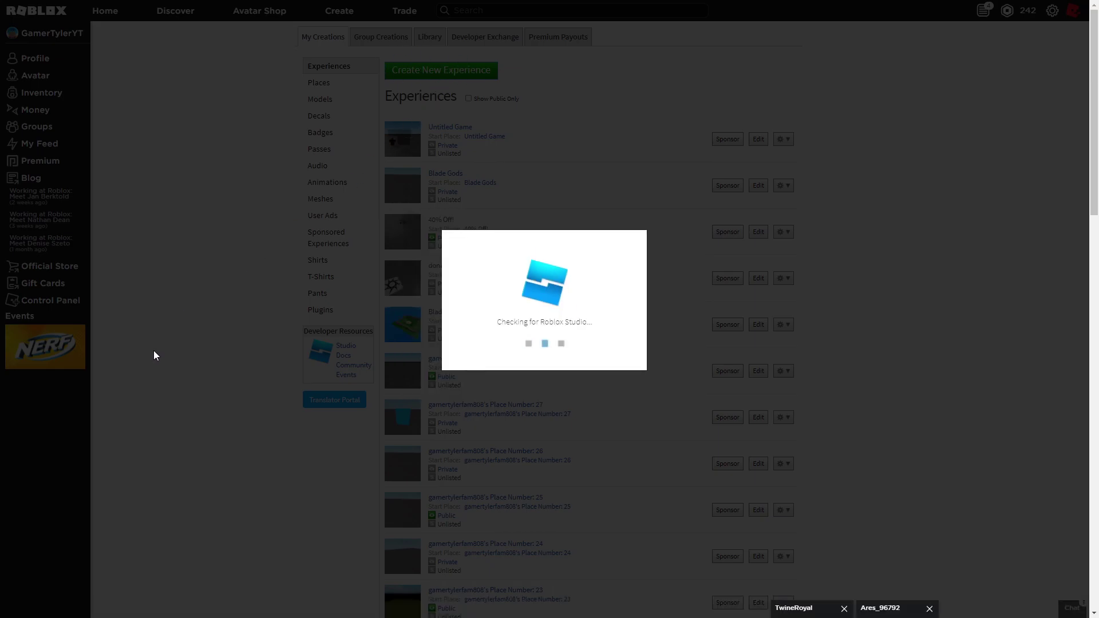
click(255, 349)
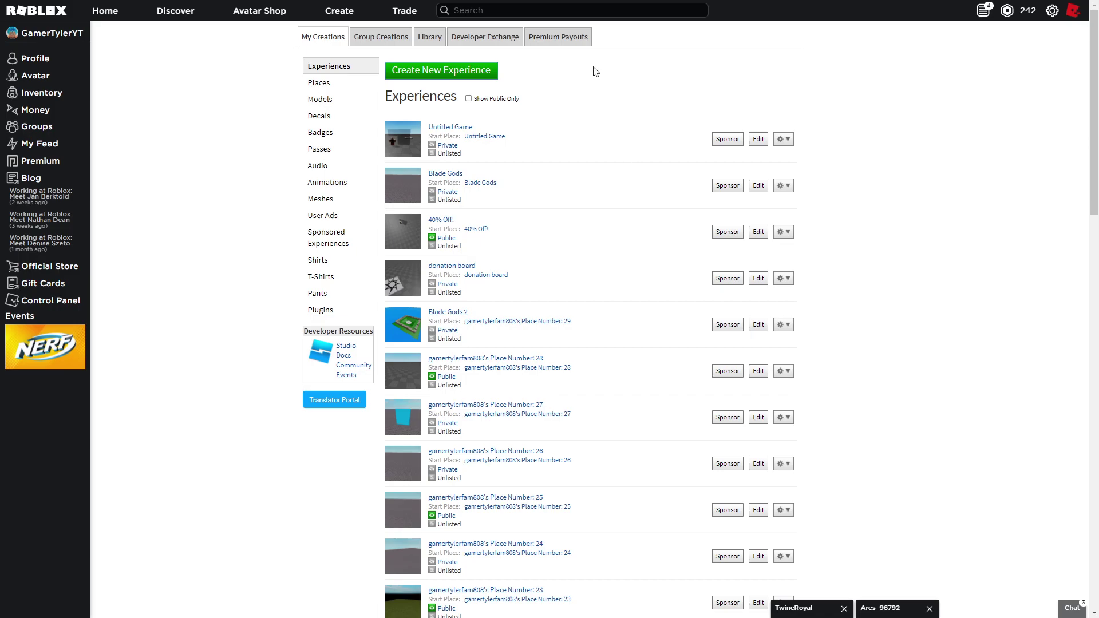
mouse_move(656, 4)
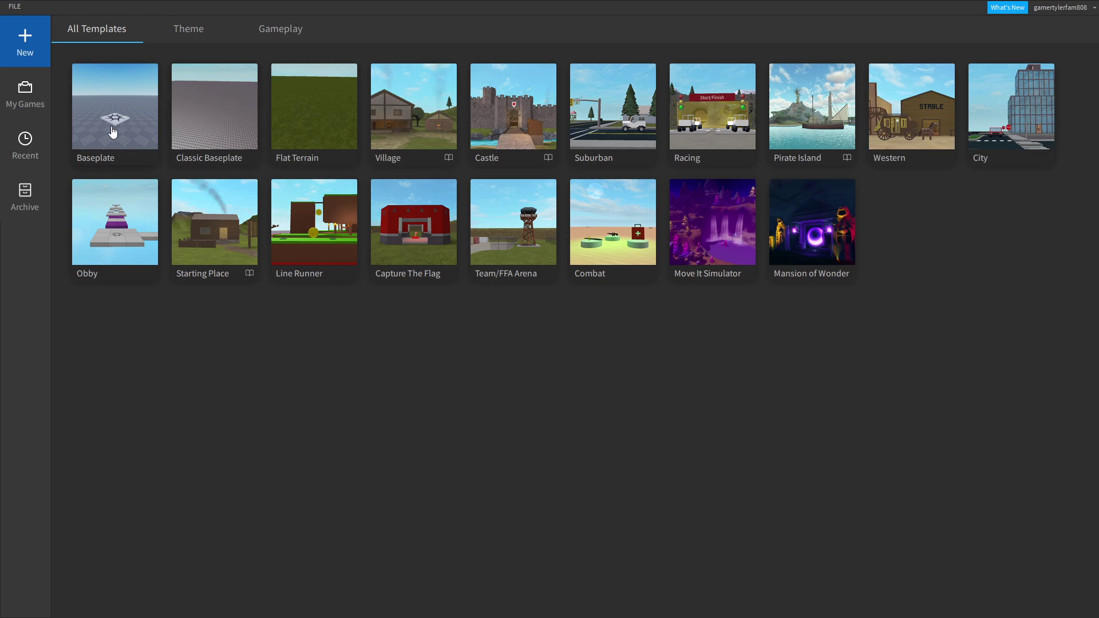
Start a Baseplate place and close its Properties, Explorer and Toolbox panels
click(128, 158)
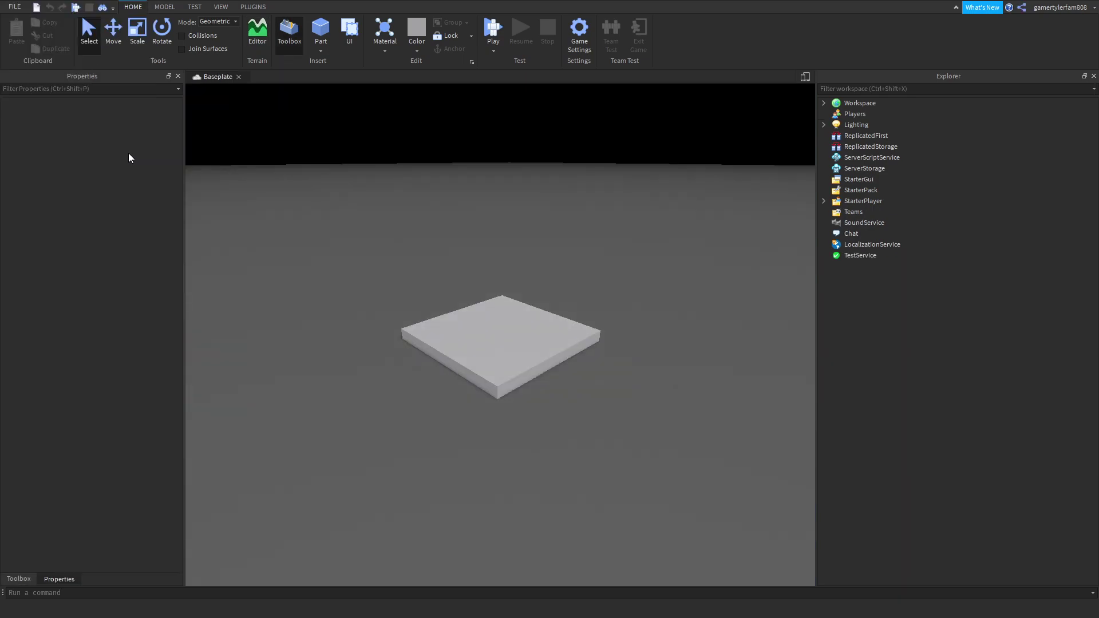
scroll(408, 229, up, 3)
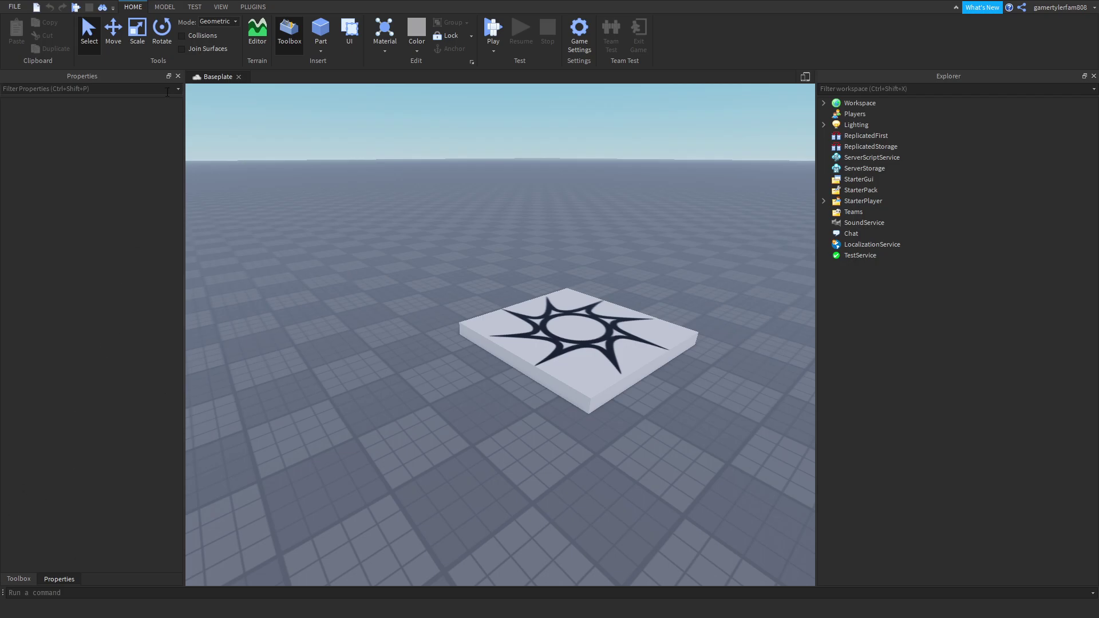
click(178, 76)
click(1093, 75)
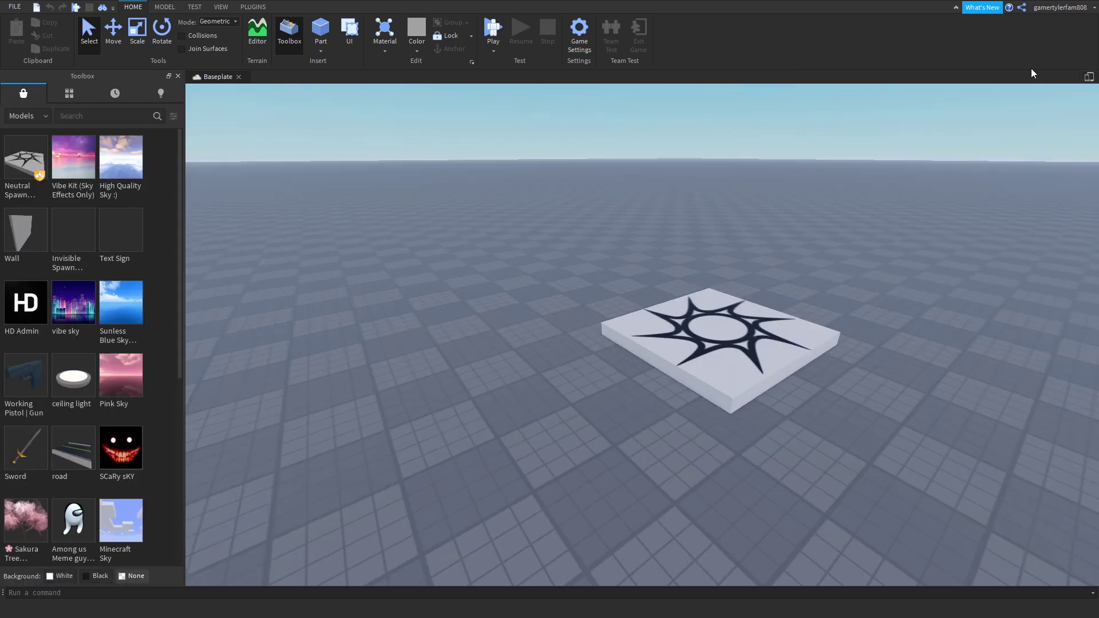
click(177, 76)
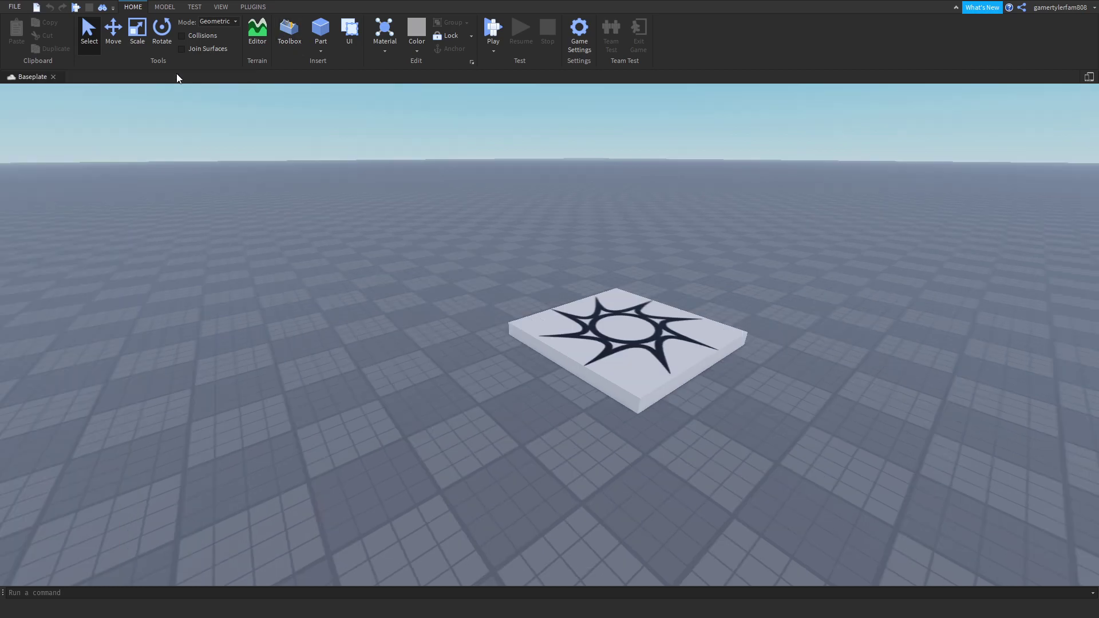
Bring back the Properties, Explorer and Toolbox panels from the VIEW tab
click(214, 6)
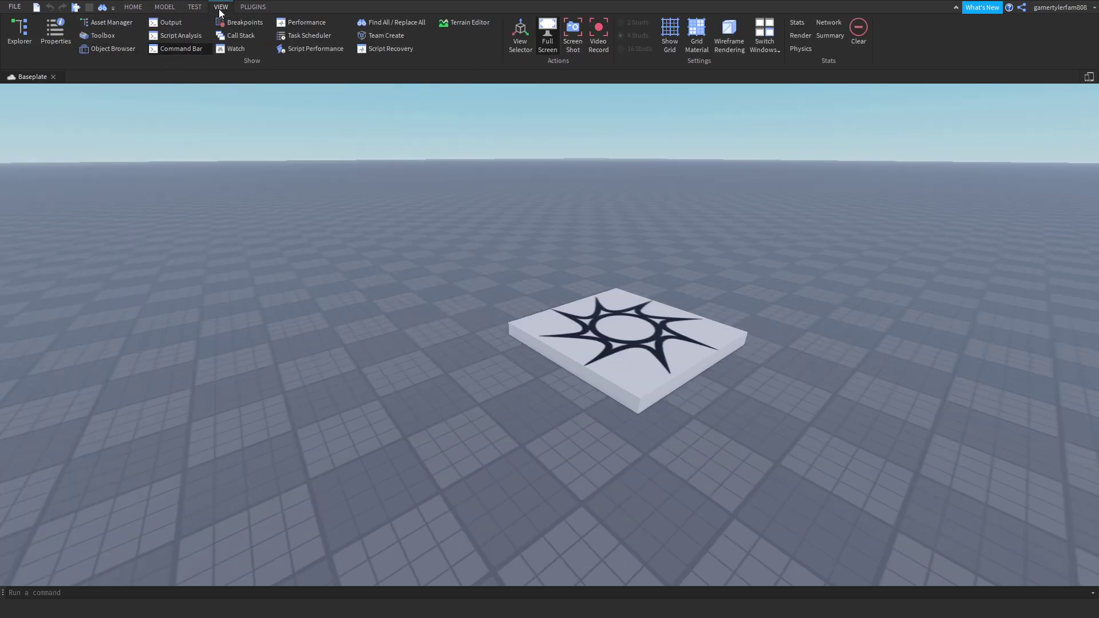
click(55, 32)
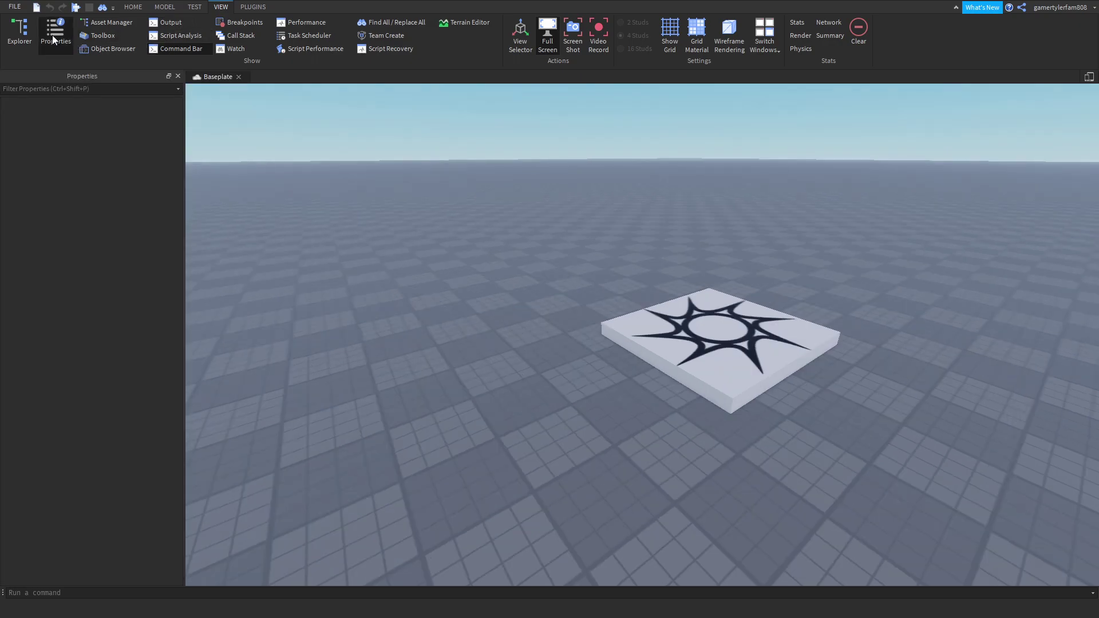
click(20, 33)
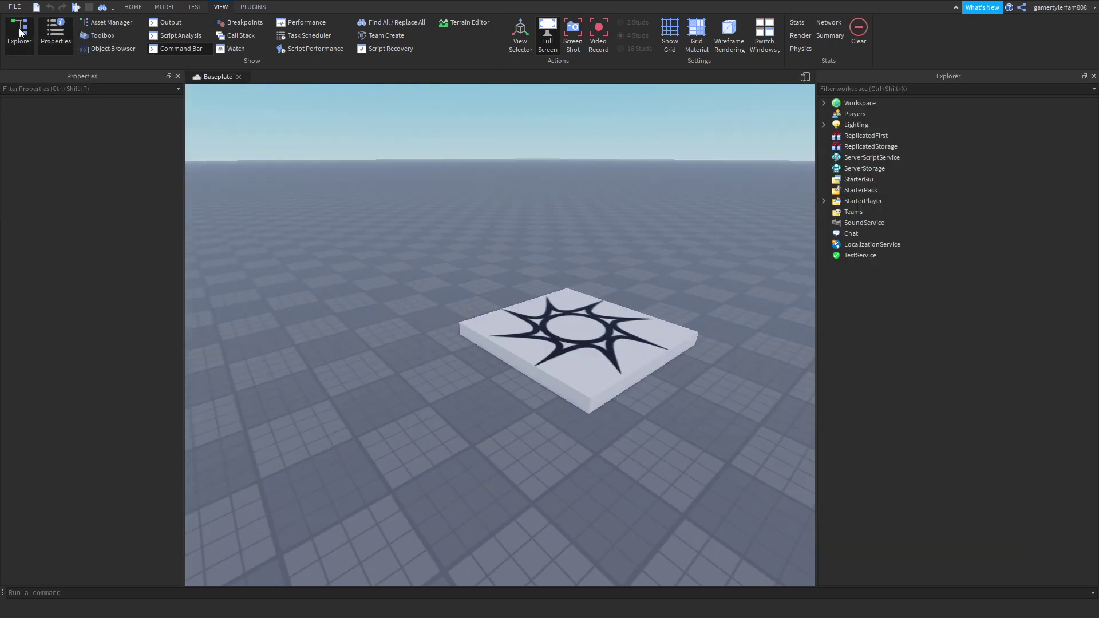
click(104, 35)
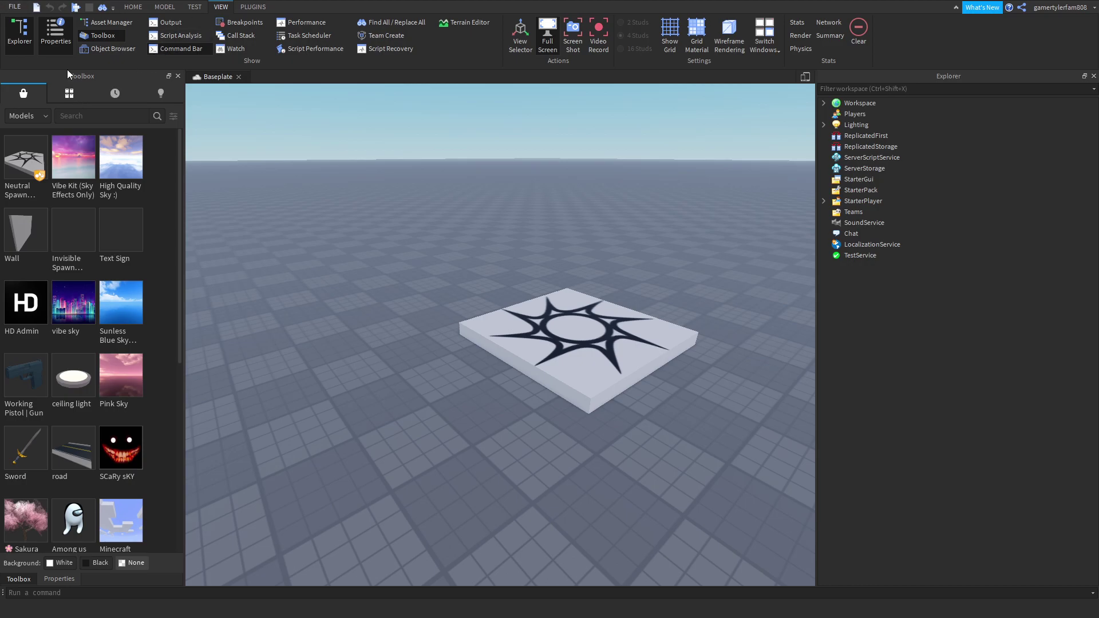
Search the Toolbox for 'Donation Board' and insert the Official Donation Board model
click(75, 115)
text(Donation Board)
key(Return)
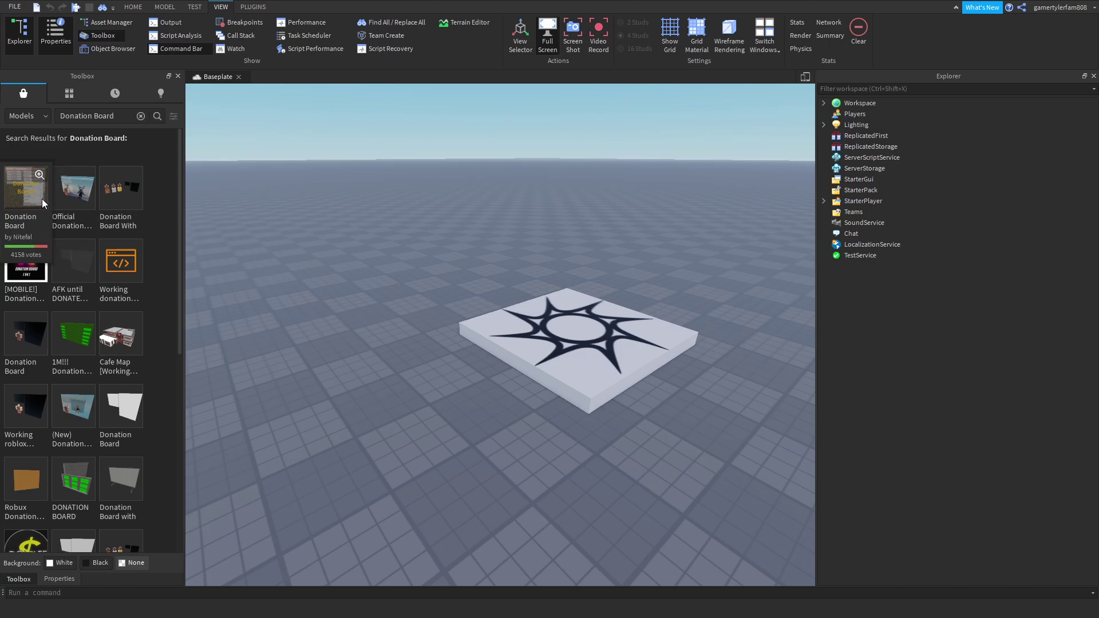
click(73, 217)
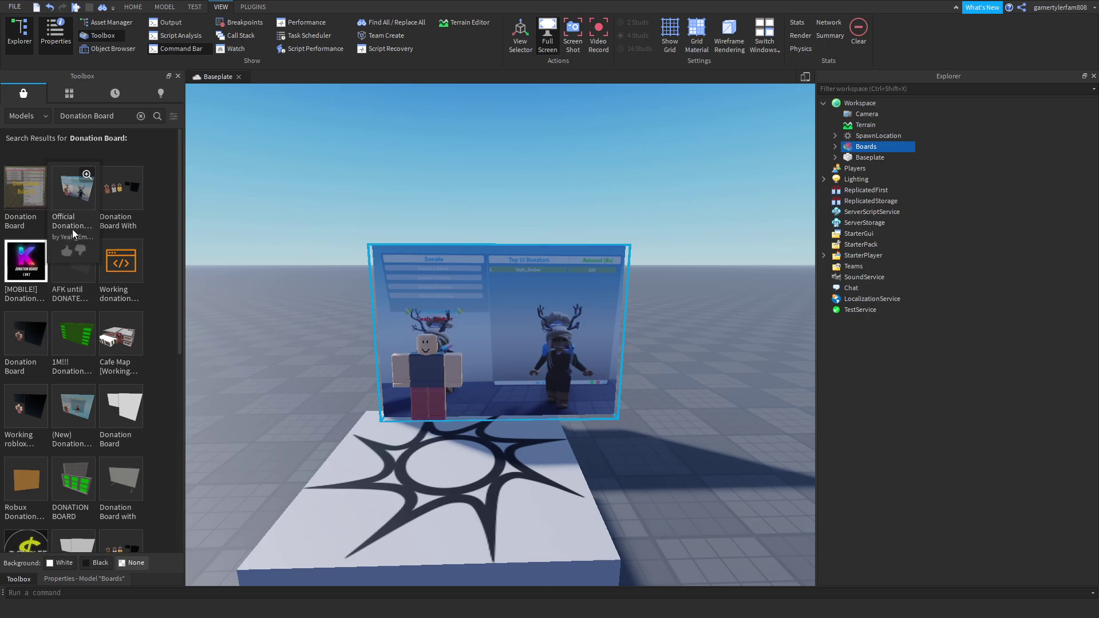
Expand the Boards model in Explorer and delete its DELETE ME part
scroll(525, 312, up, 10)
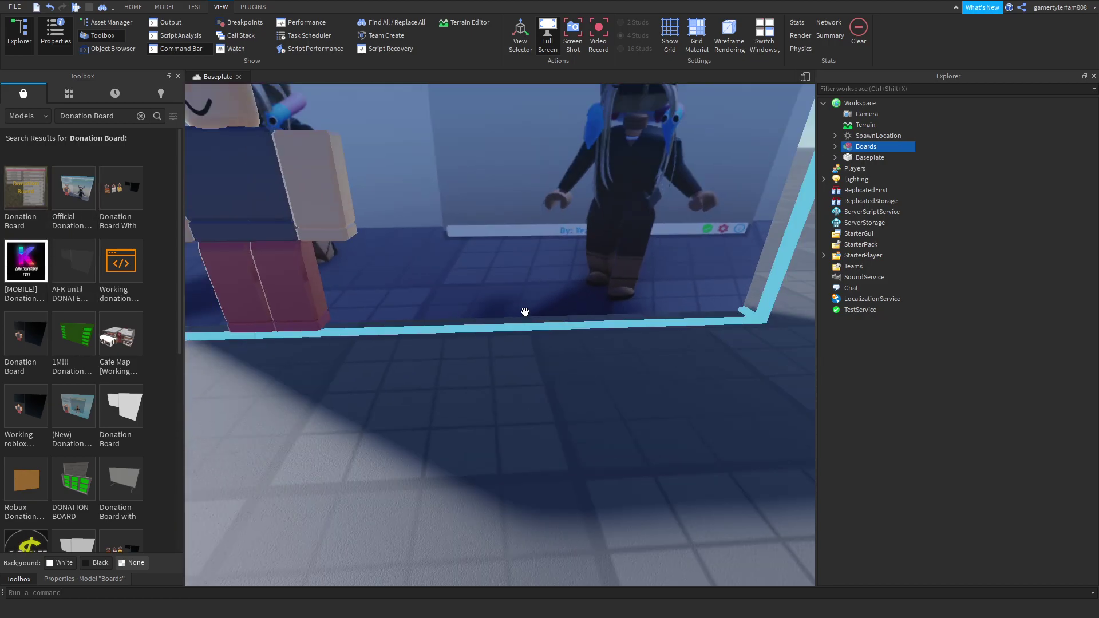
scroll(524, 343, down, 10)
click(522, 385)
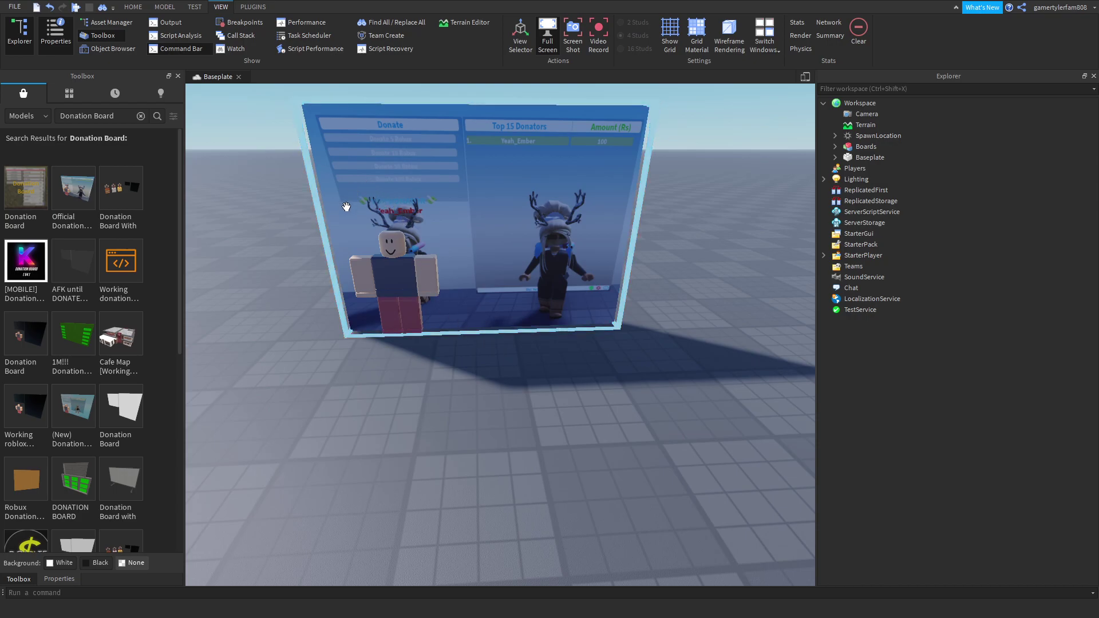
click(434, 217)
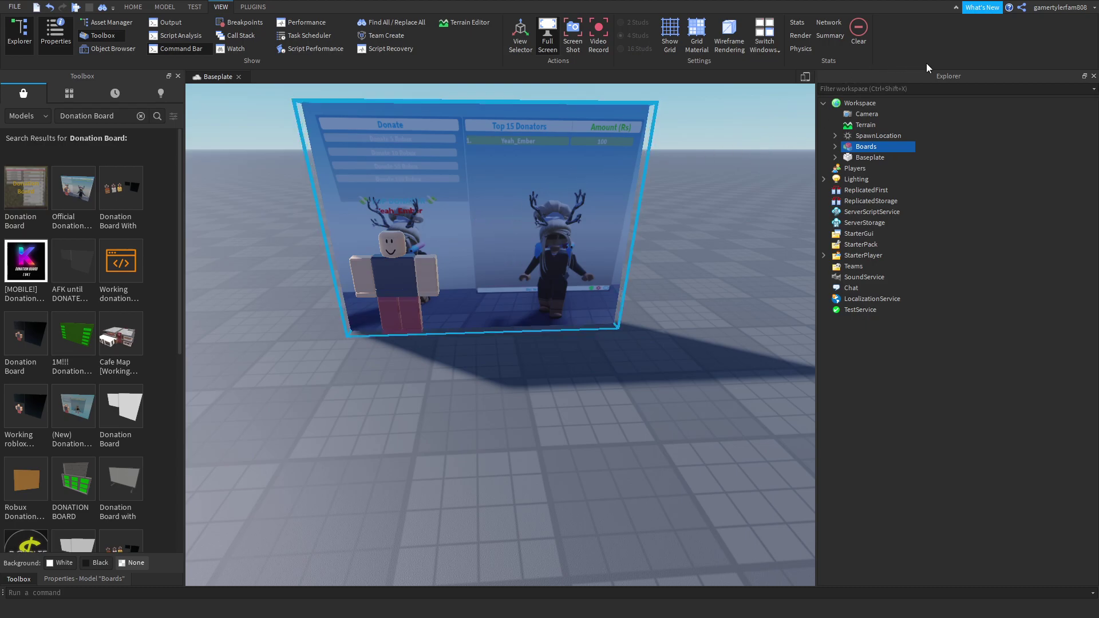
mouse_move(875, 150)
click(833, 147)
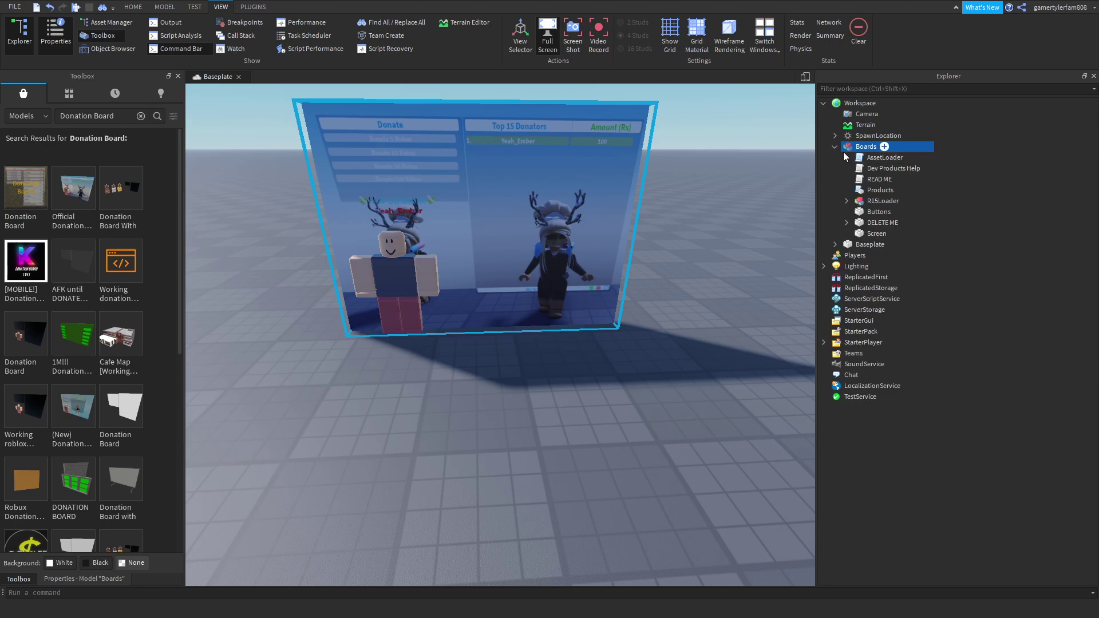
click(855, 223)
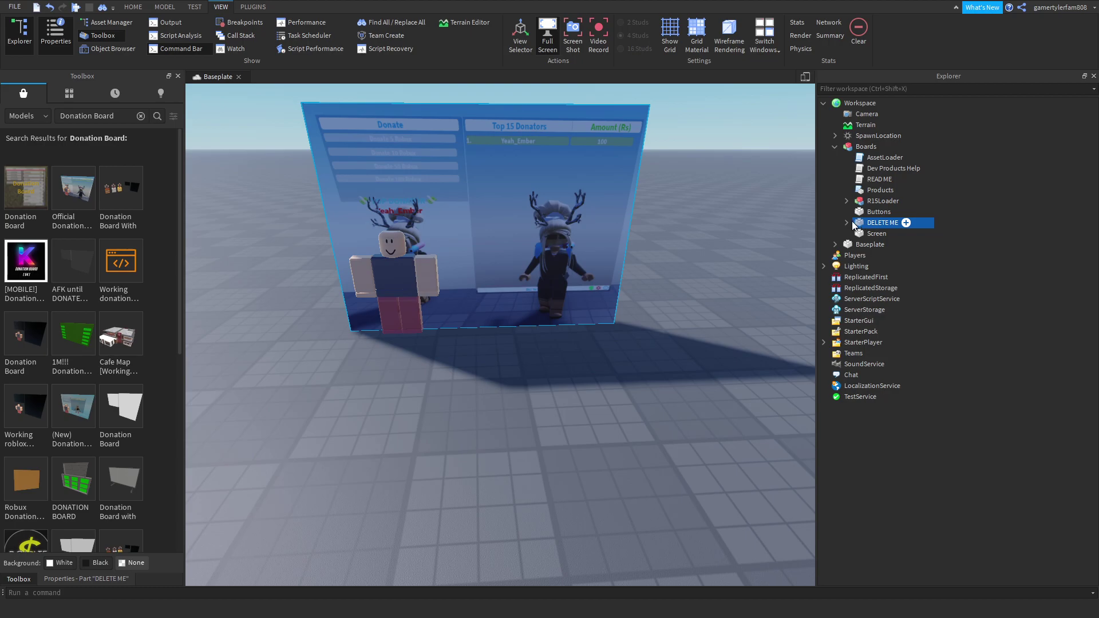
key(Delete)
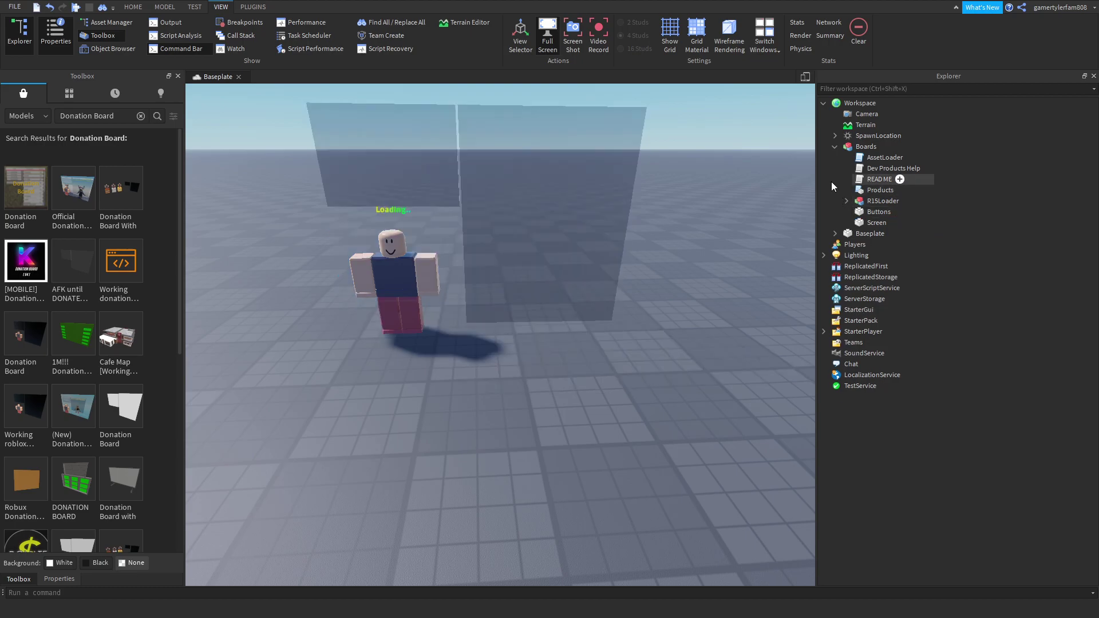
Publish the place from Game Settings under the name 'Test'
click(134, 6)
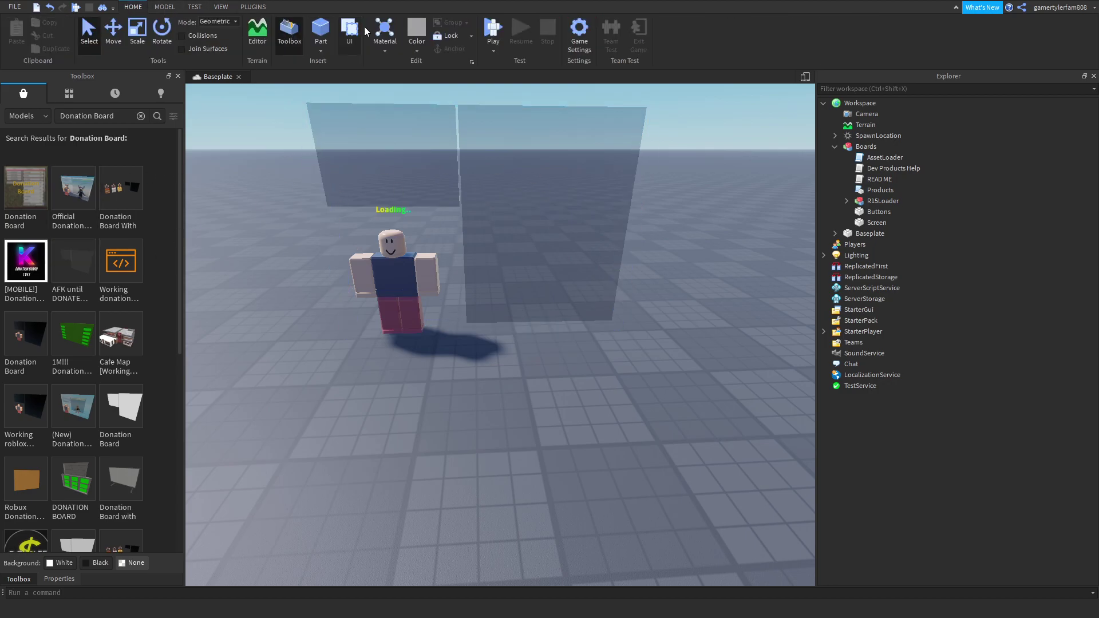
click(577, 31)
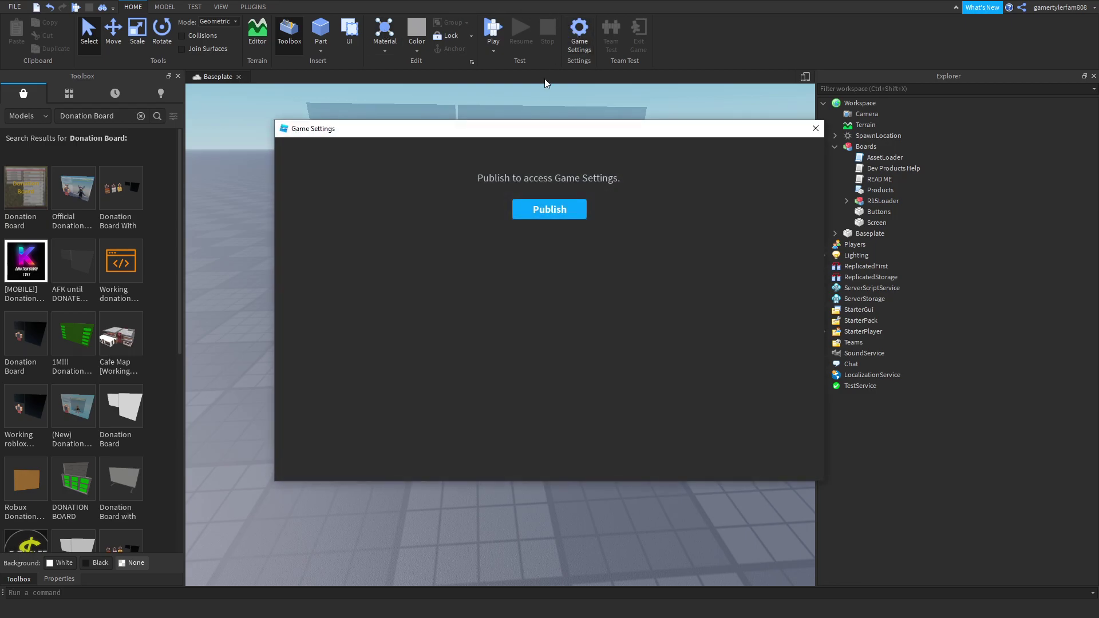
click(532, 210)
click(593, 169)
key(ctrl+a)
key(BackSpace)
text(Test)
key(Return)
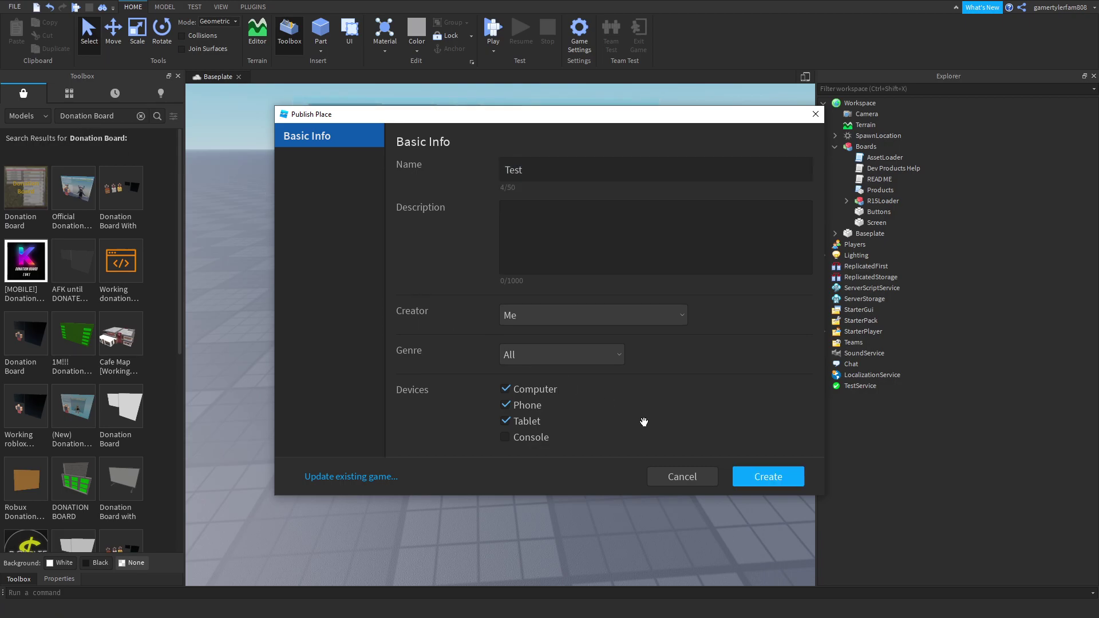
click(789, 479)
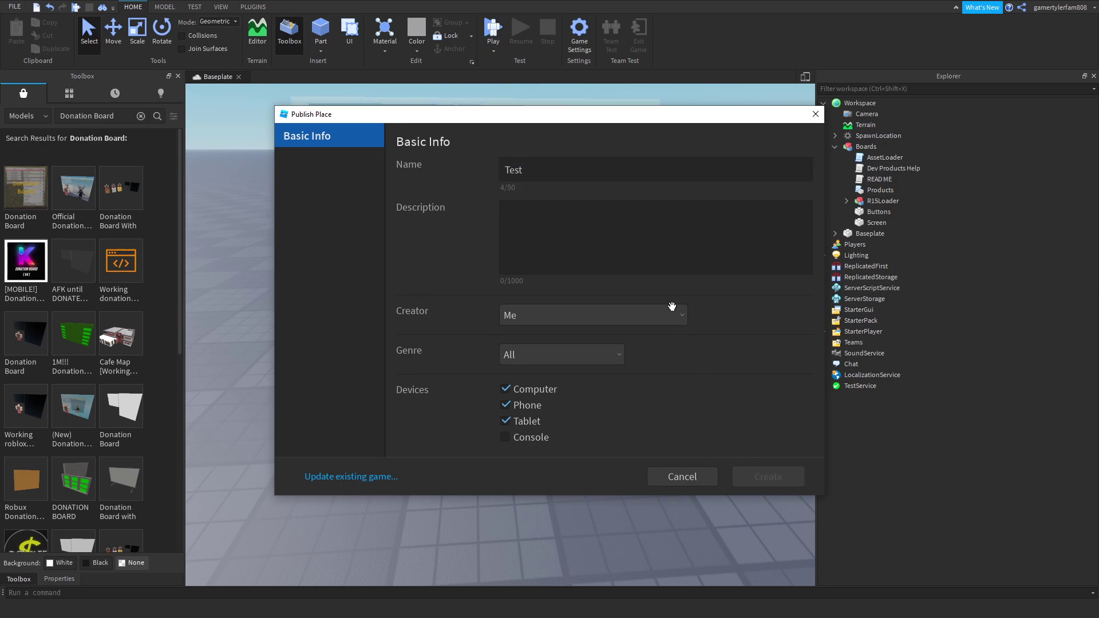
click(552, 457)
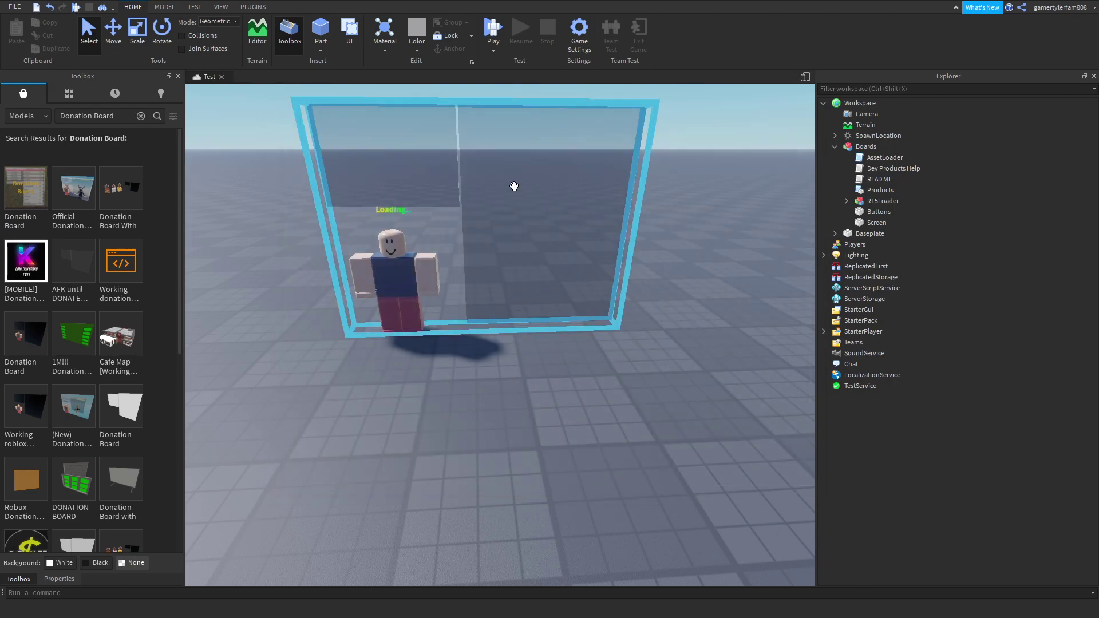
Enable Allow Third Party Sales in the Security settings, save, and face the donation board
click(586, 23)
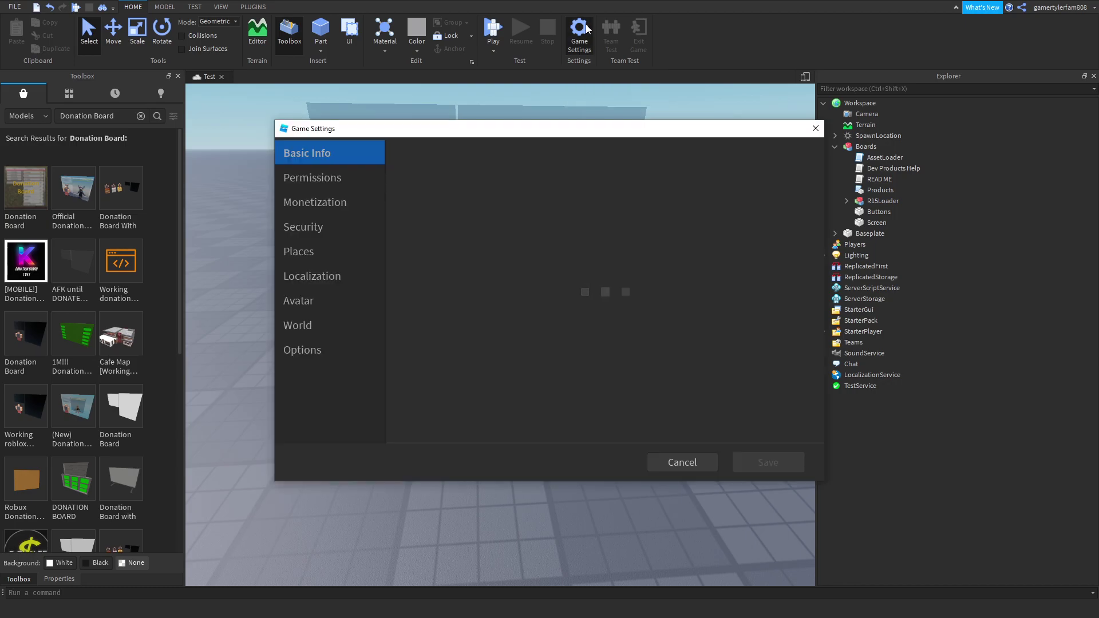
click(308, 229)
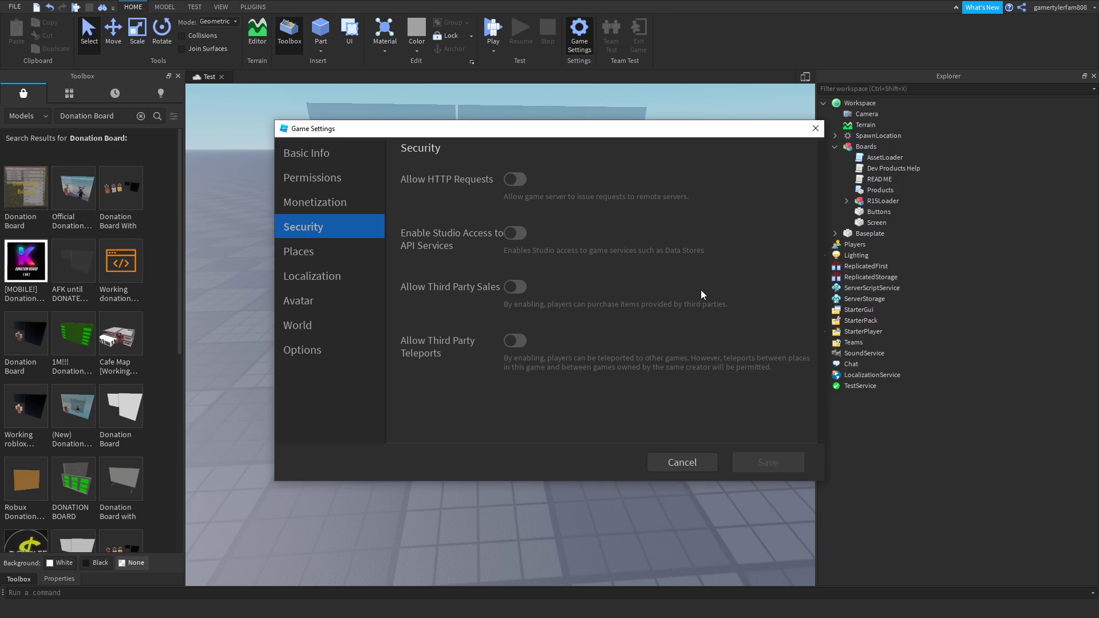
click(512, 287)
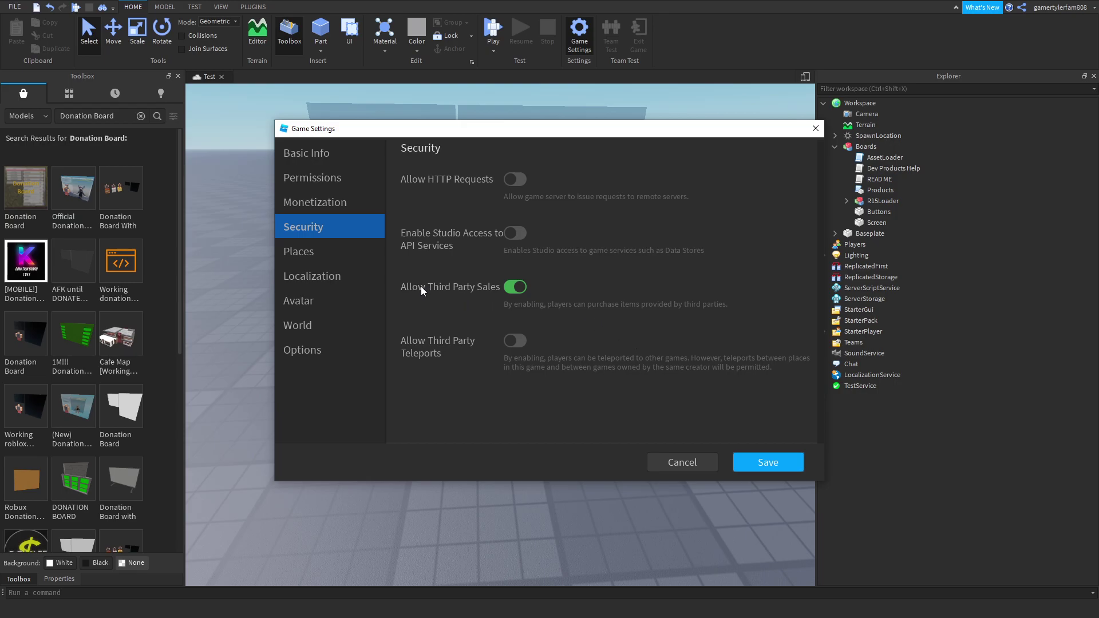
click(778, 461)
scroll(336, 404, down, 3)
right_drag(318, 376, 297, 328)
Open the donation board's Products script for editing
click(532, 312)
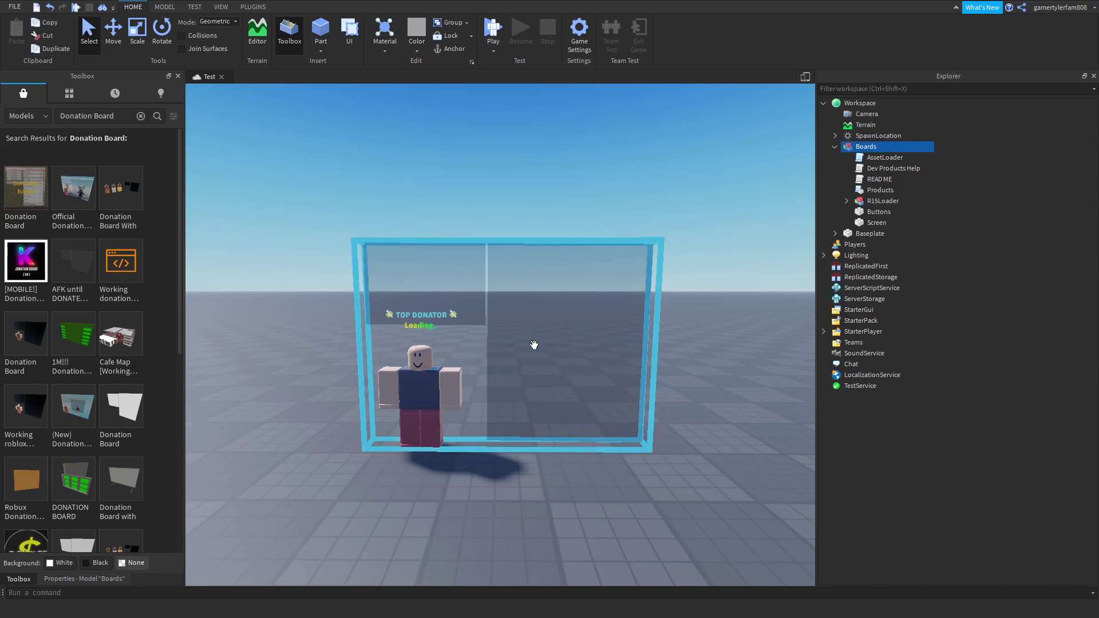
click(864, 192)
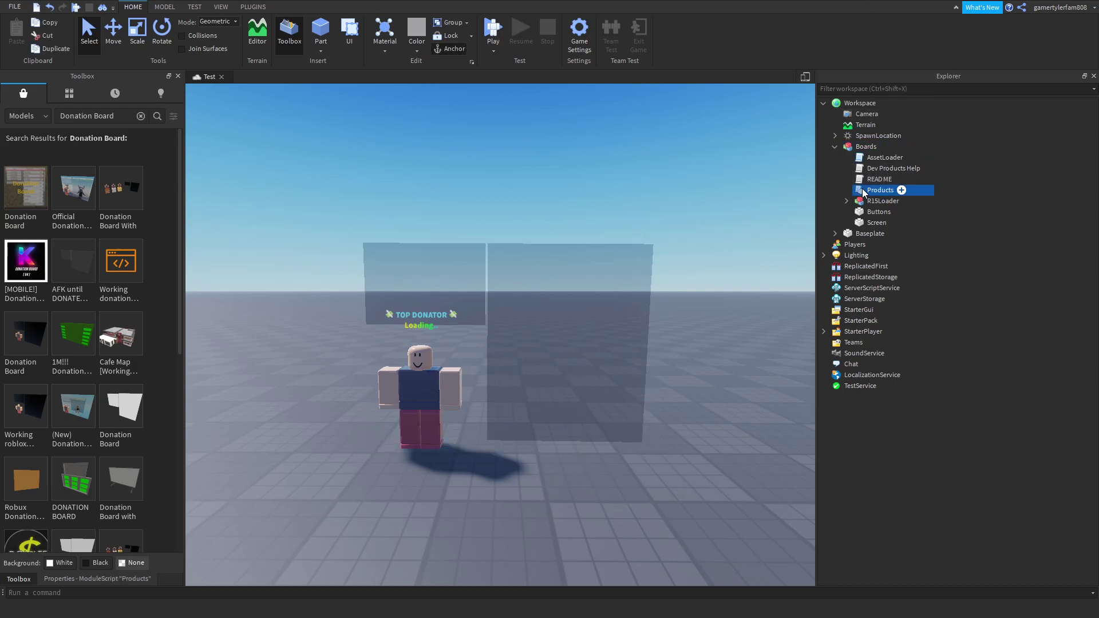
double_click(864, 191)
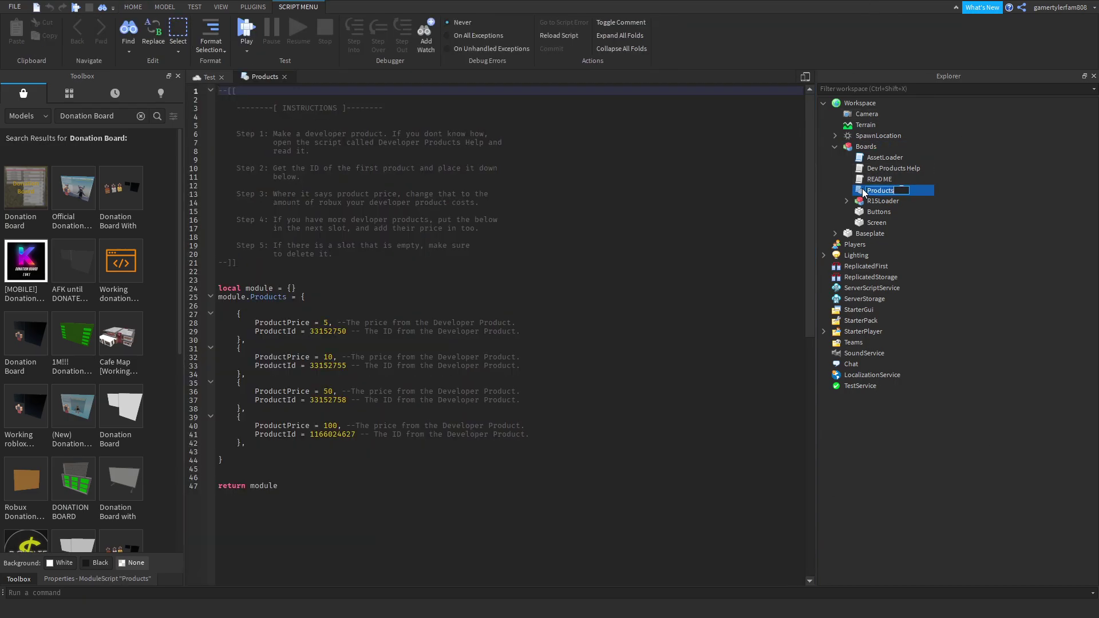
click(994, 201)
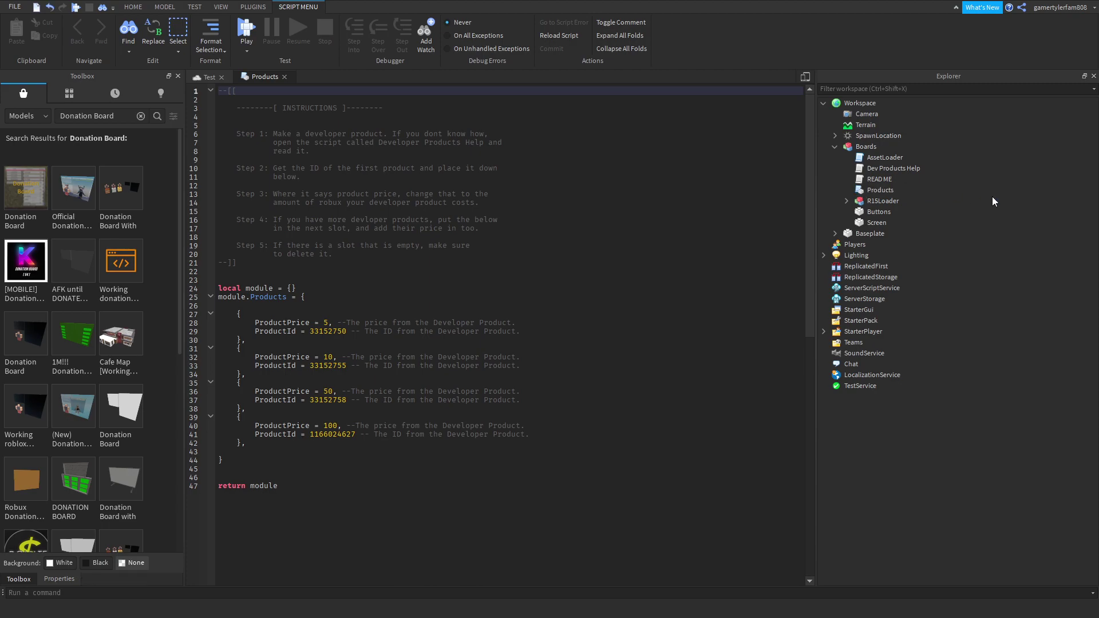
Look over the product ID code on lines 22–41, then exit full screen
double_click(328, 331)
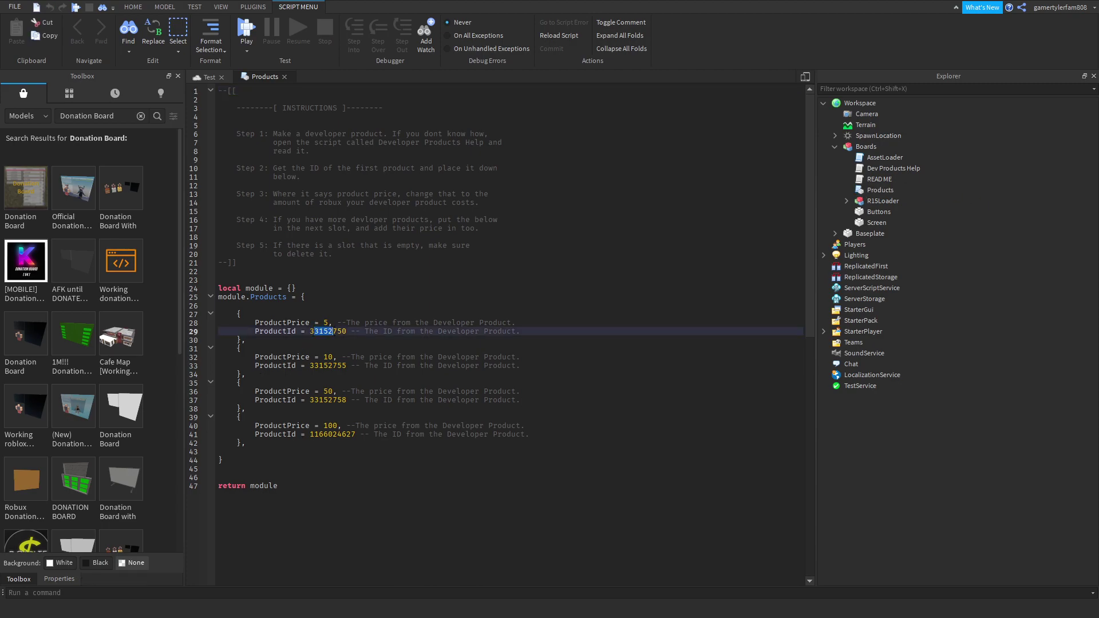
drag(310, 332, 345, 447)
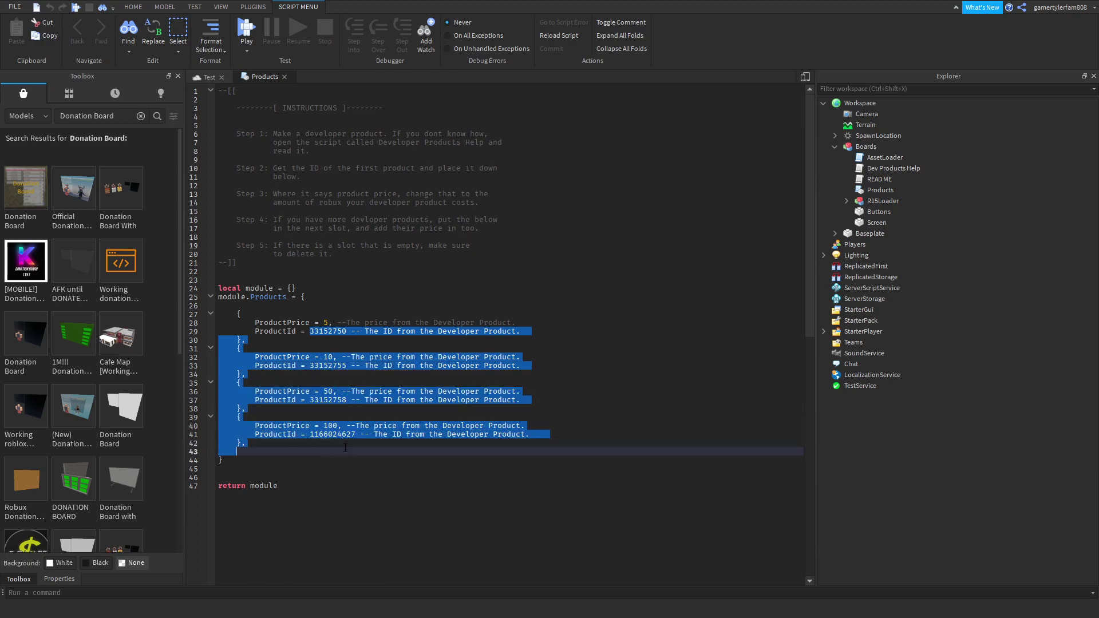
drag(531, 434, 291, 273)
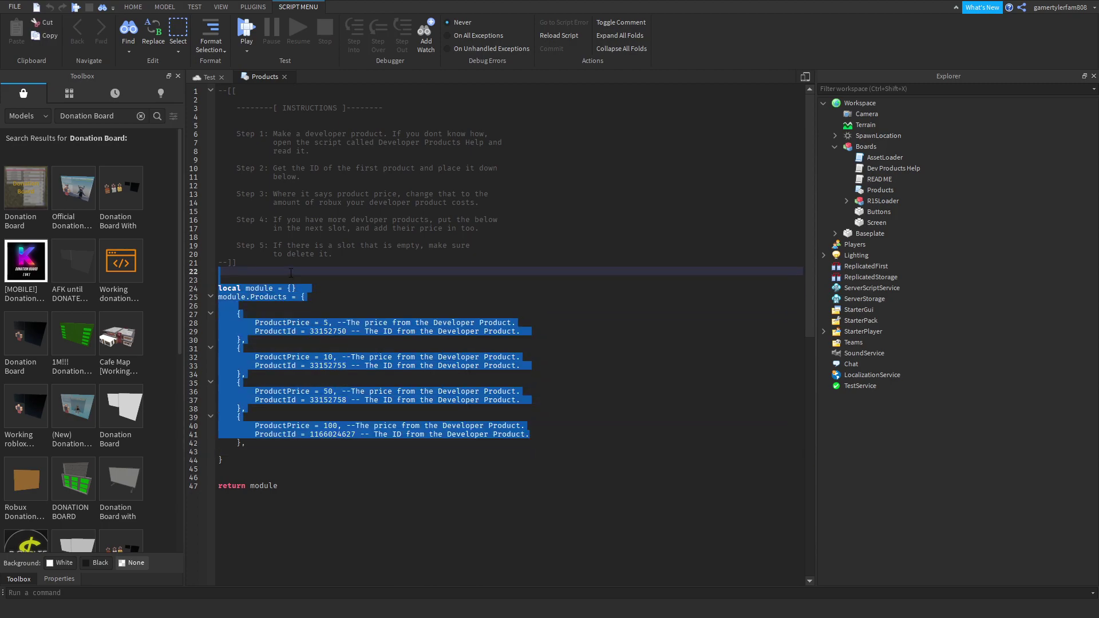
click(381, 289)
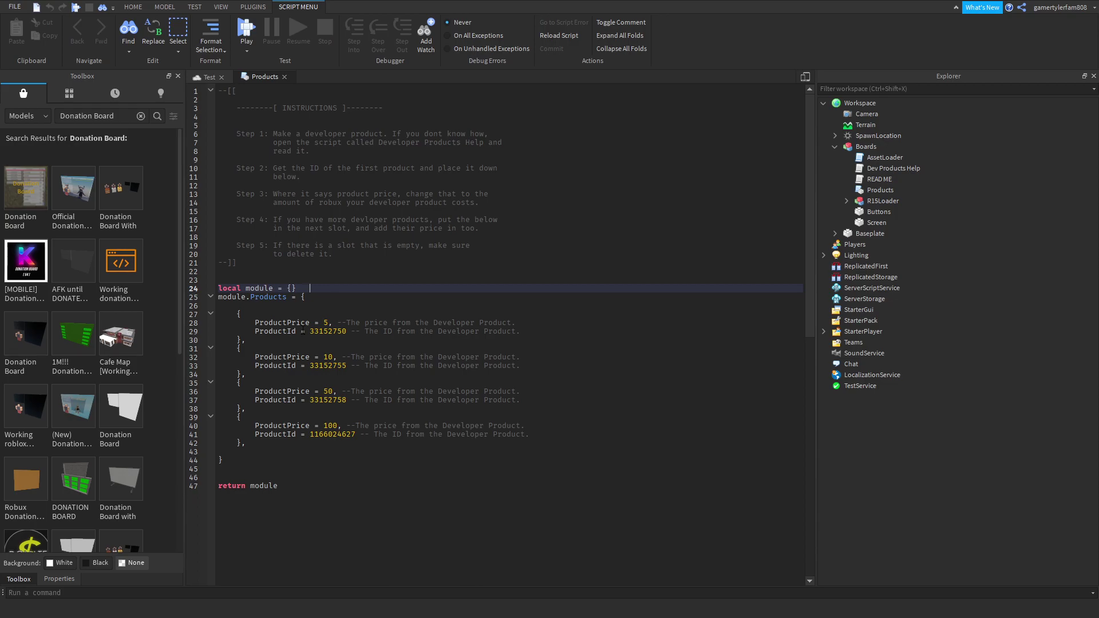
key(F11)
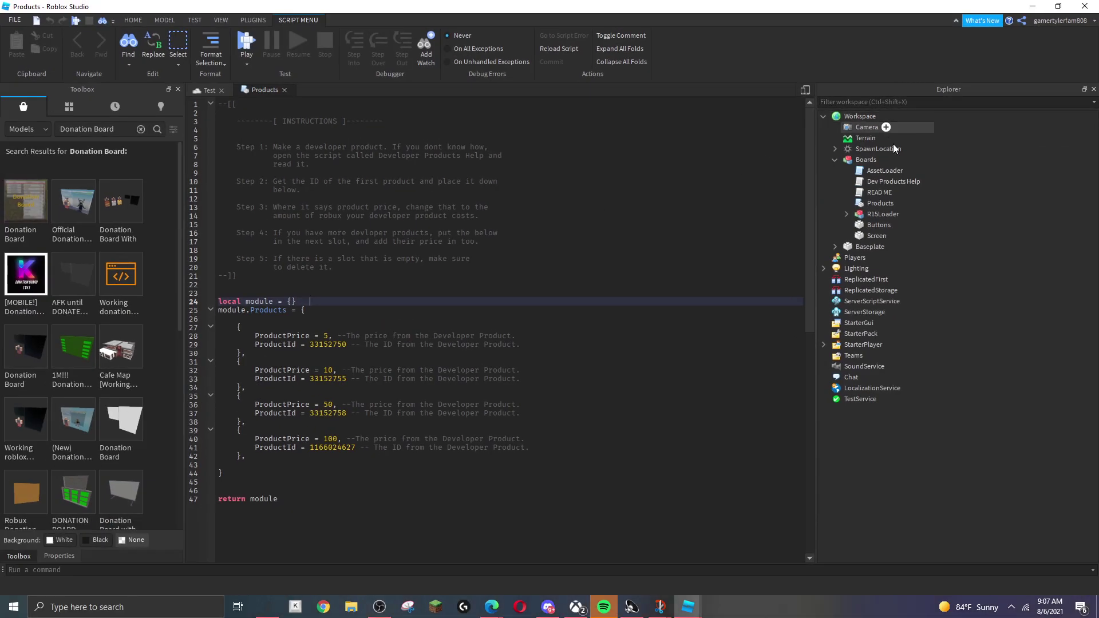
On the website, go to the Test place's Developer Products configuration page
click(1032, 5)
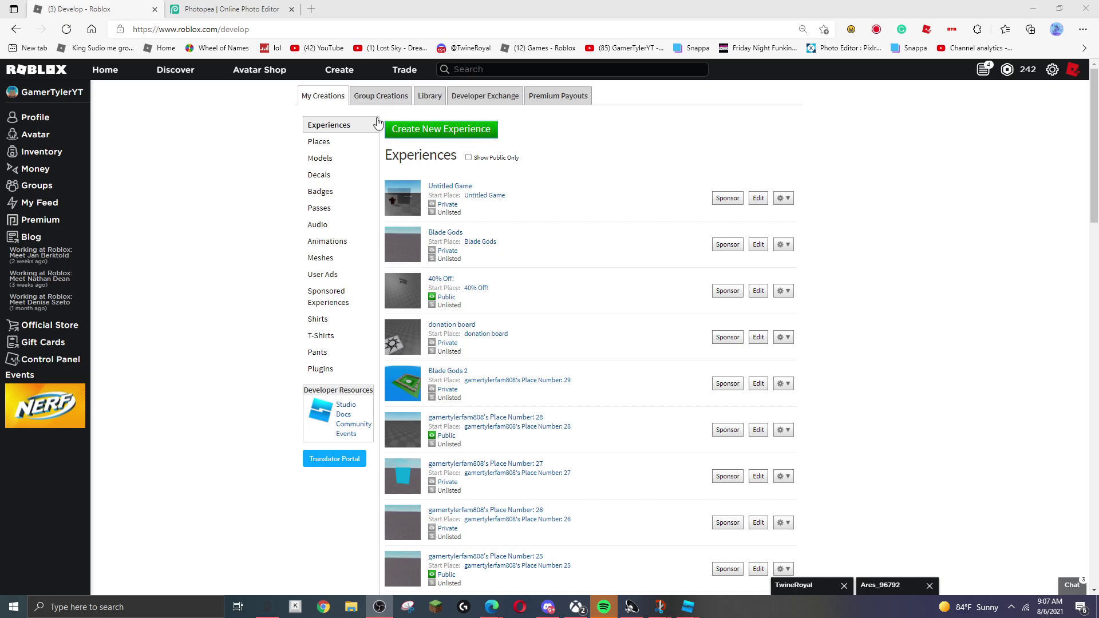
click(782, 198)
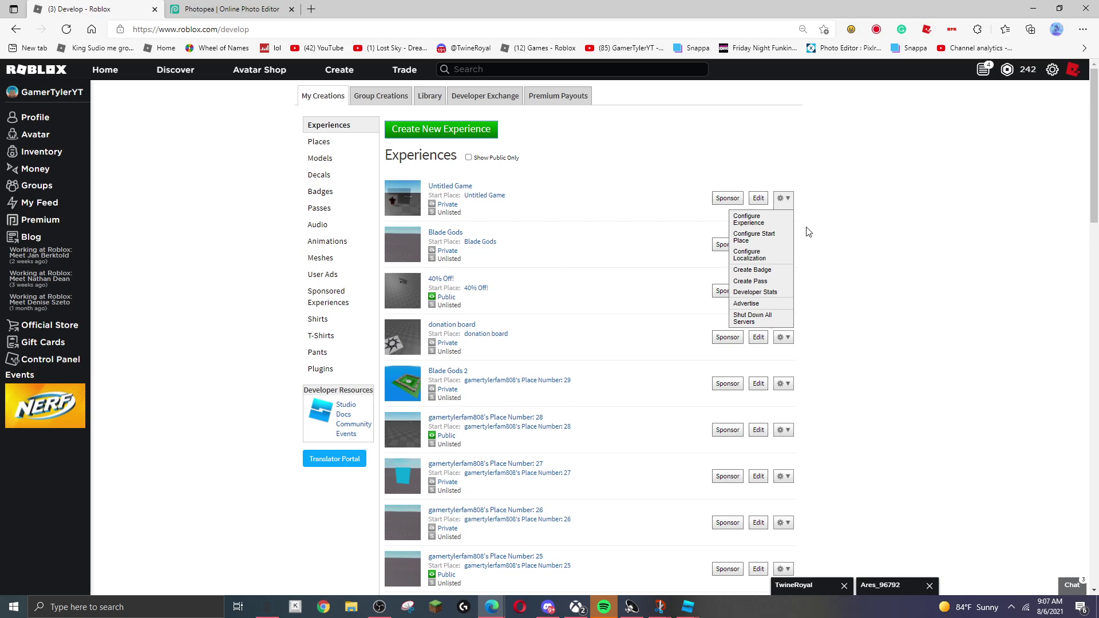
key(F11)
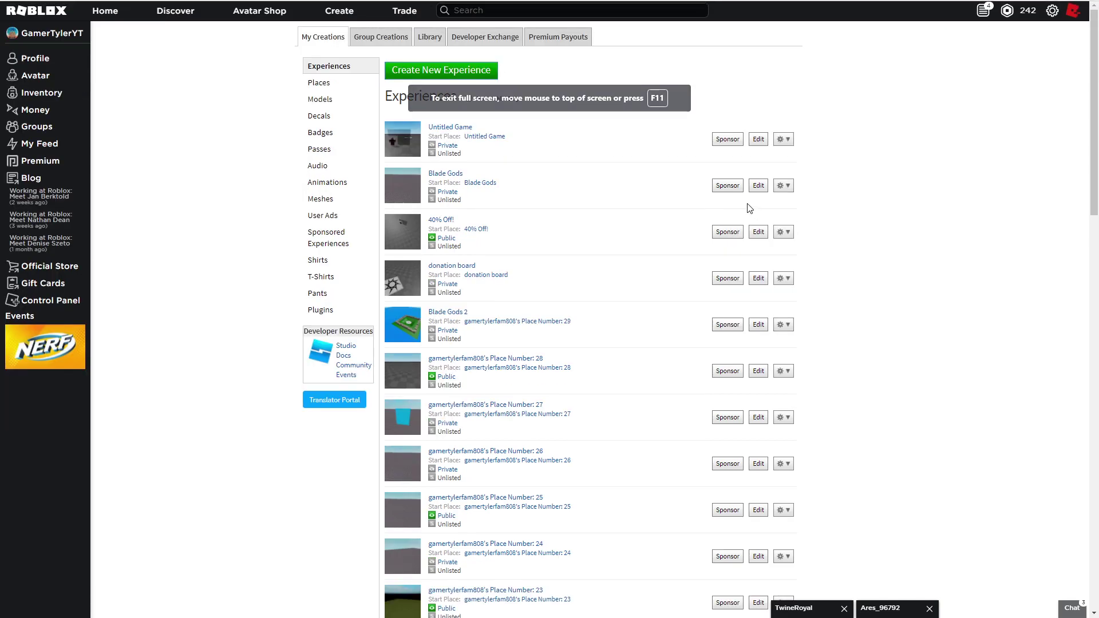
click(783, 140)
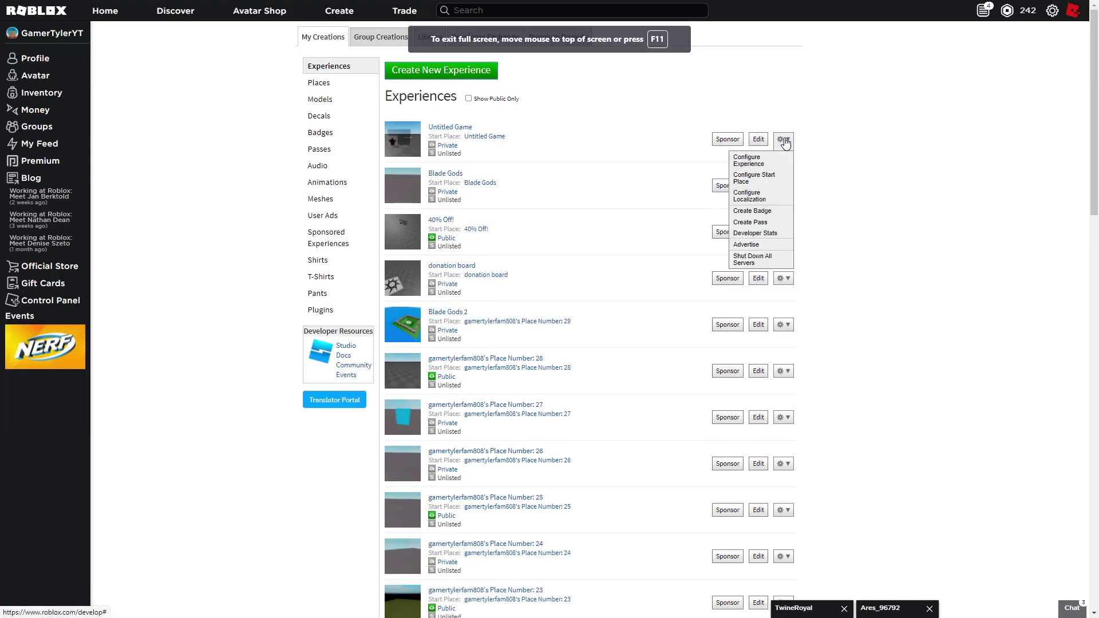
click(340, 86)
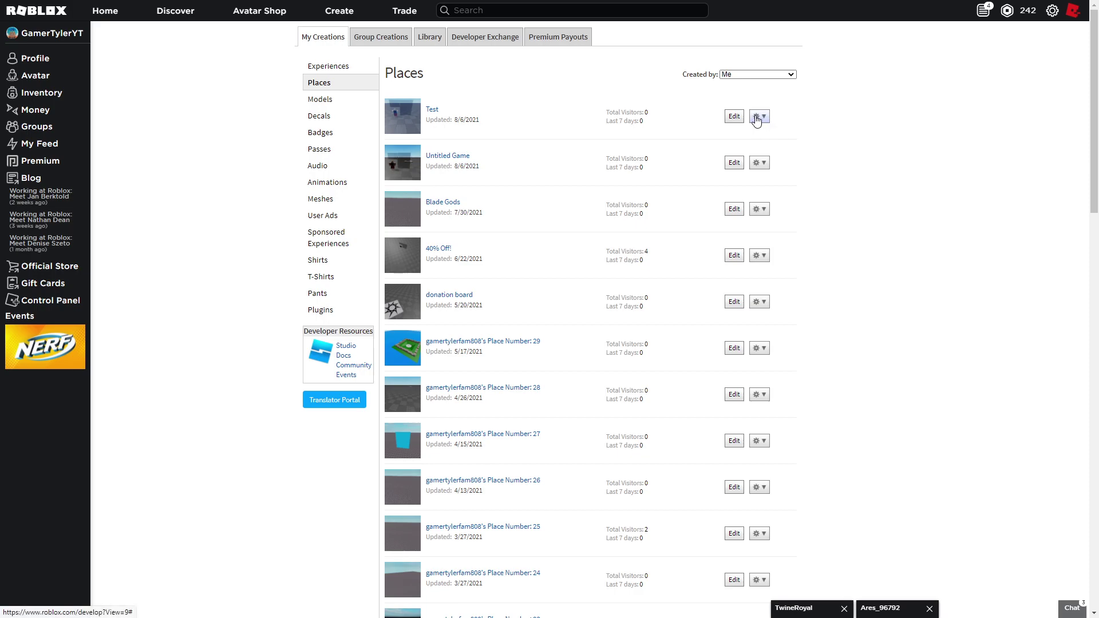
click(756, 118)
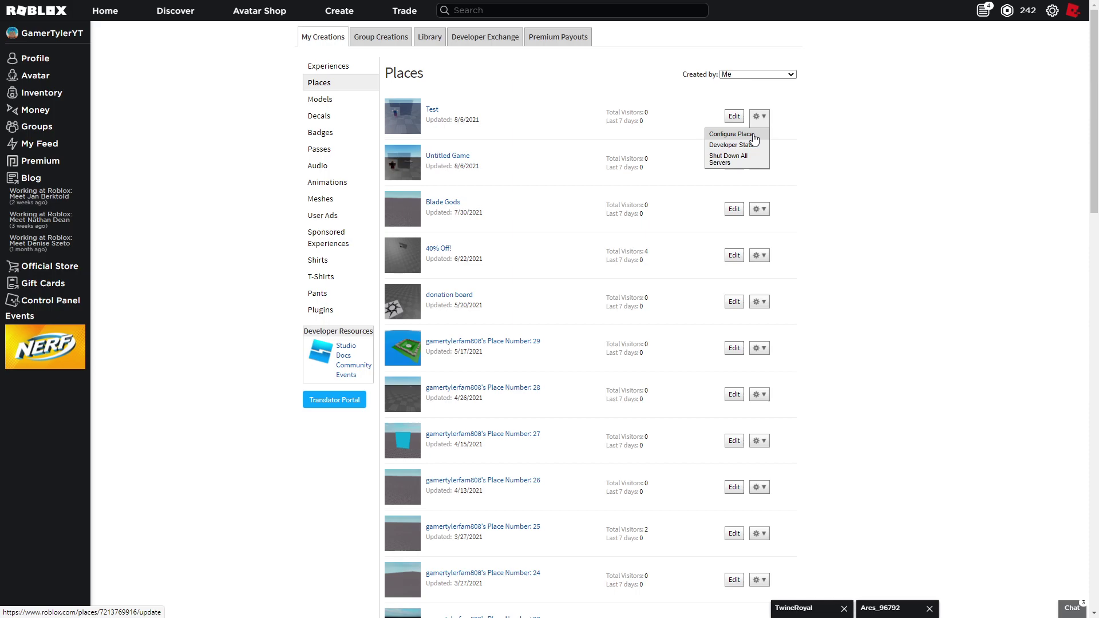
click(754, 135)
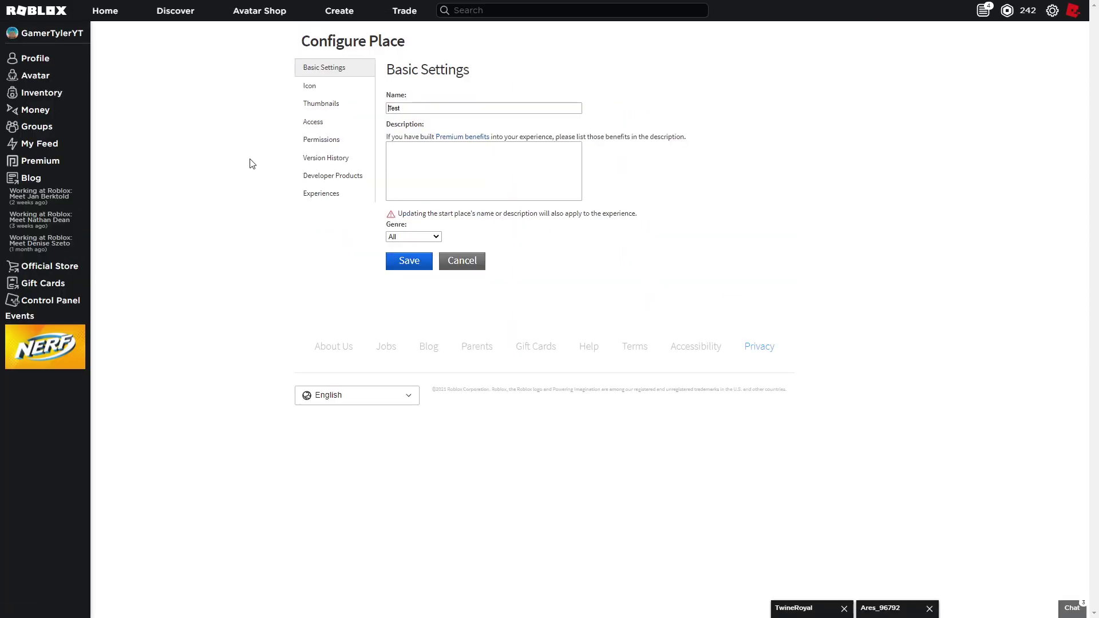
click(321, 175)
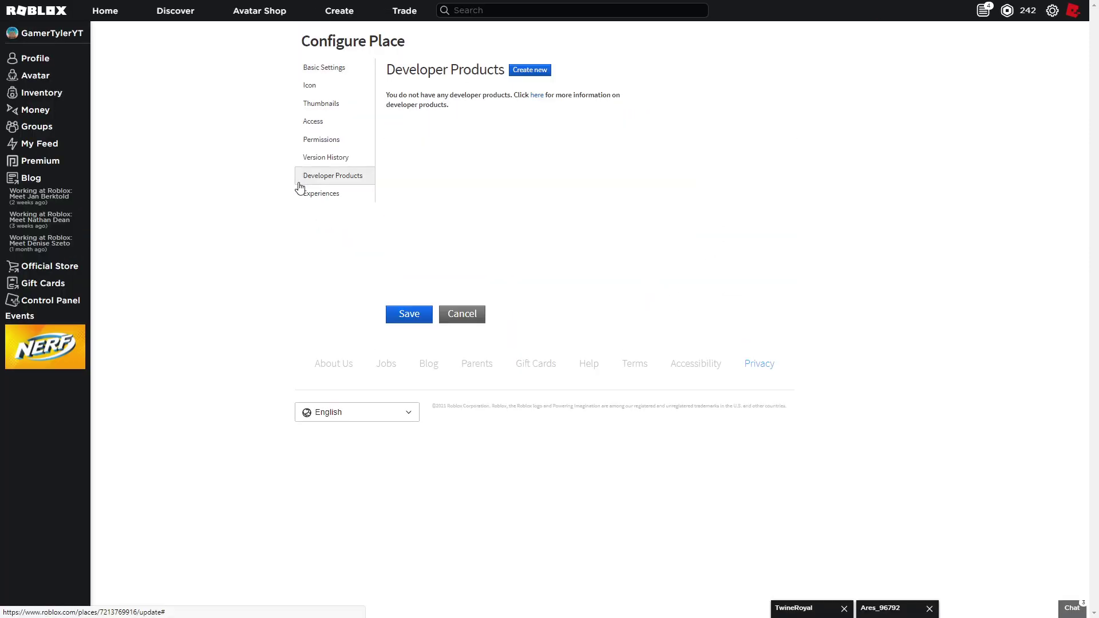
Create developer products named and priced 5 and 10 Robux
click(534, 71)
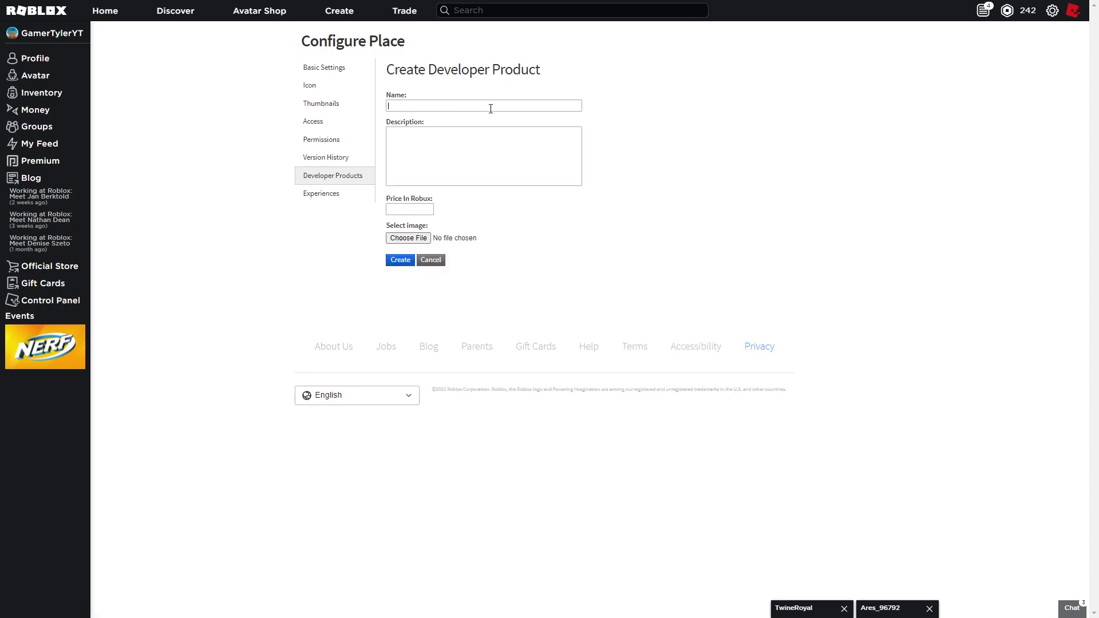
text(5)
click(454, 163)
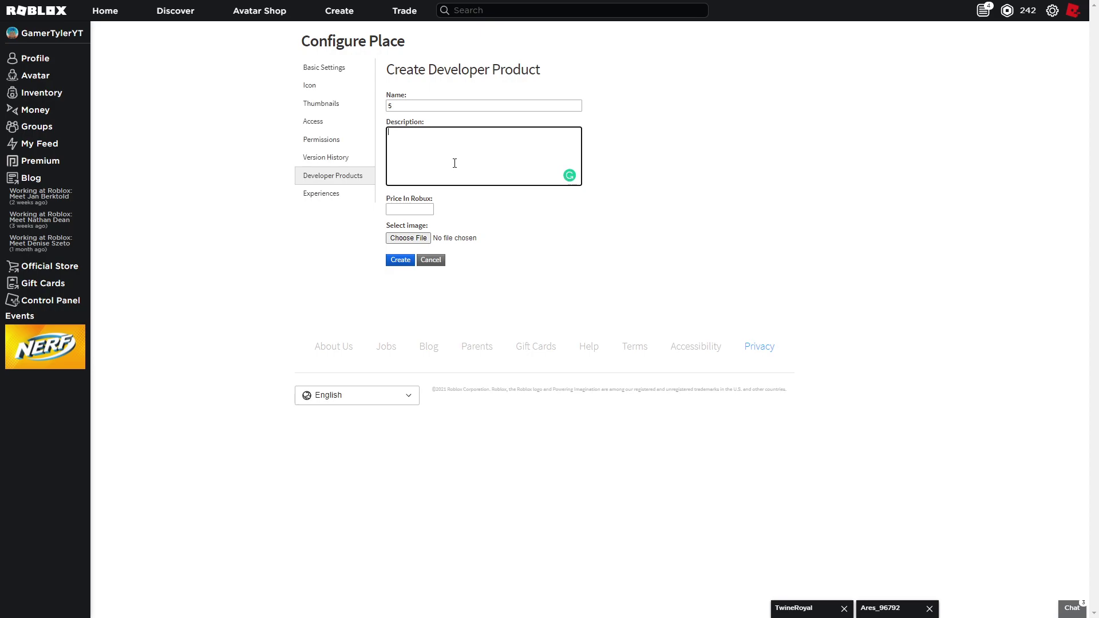
click(400, 208)
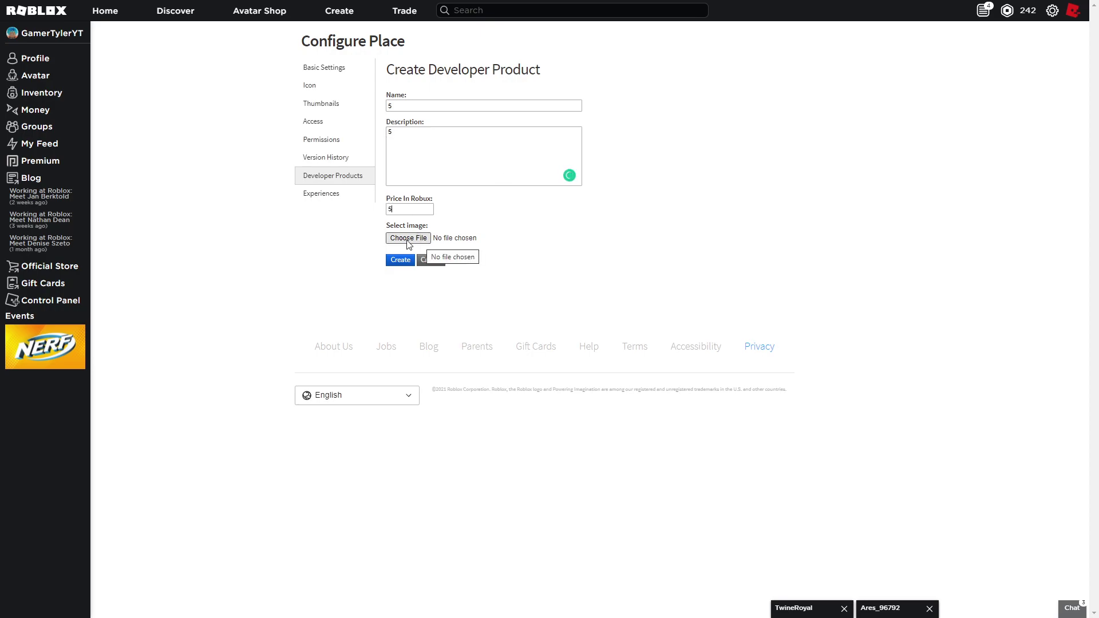
click(404, 261)
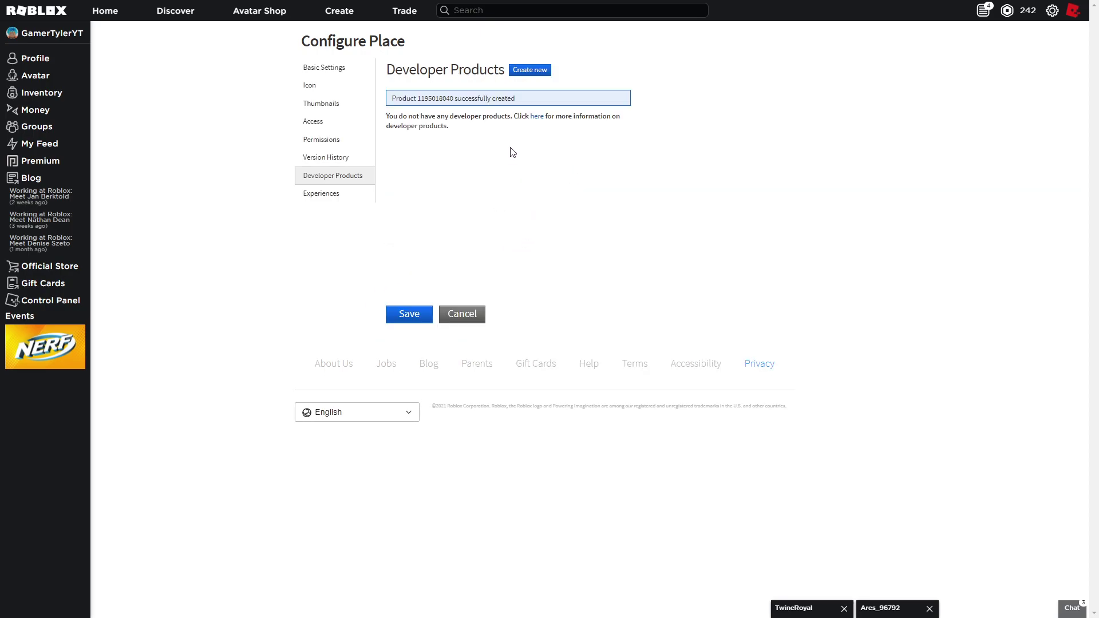
click(532, 69)
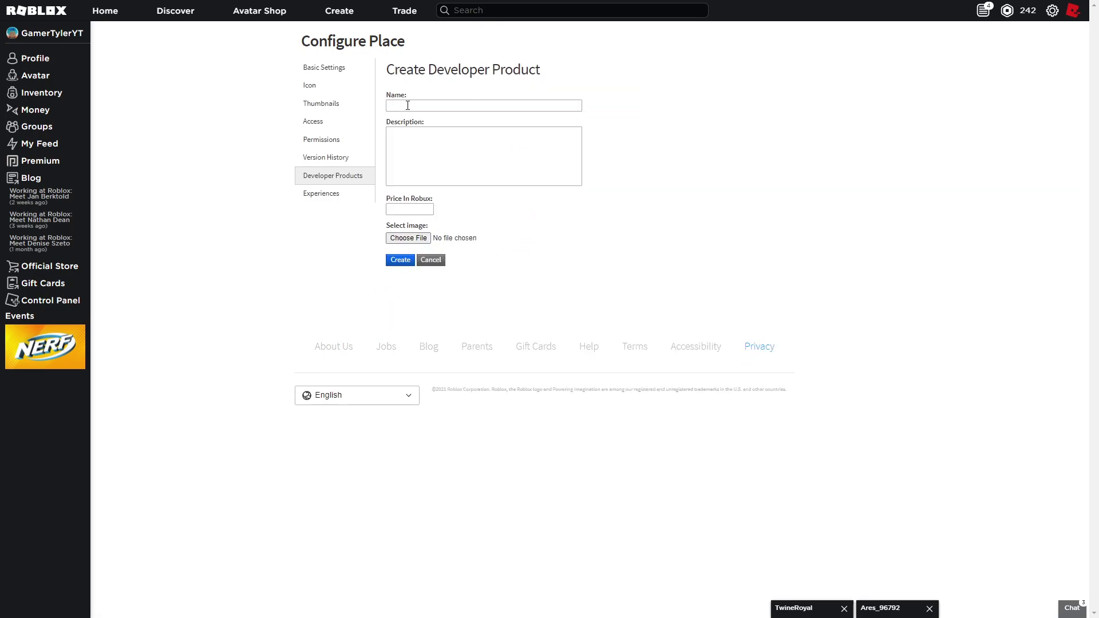
key(Tab)
text(10)
key(Tab)
text(10)
click(408, 265)
Create the developer product named and priced 50 Robux
click(527, 71)
click(488, 105)
text(50)
click(479, 147)
text(50)
key(Tab)
text(50)
click(393, 261)
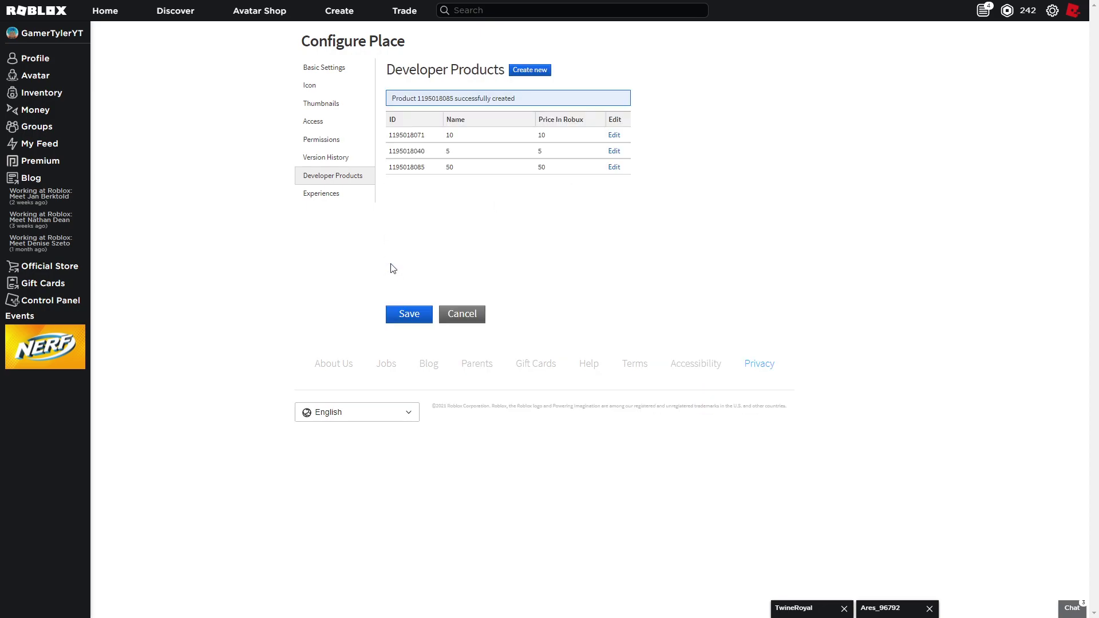
Create the 100 Robux developer product, then copy the 5 product's ID
click(534, 74)
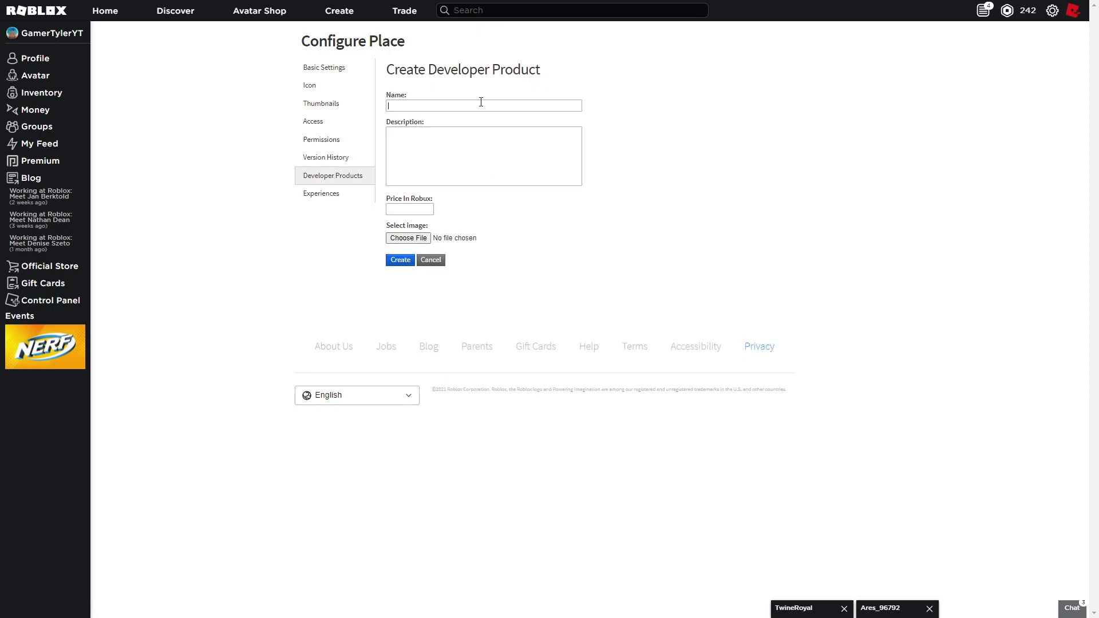
click(408, 137)
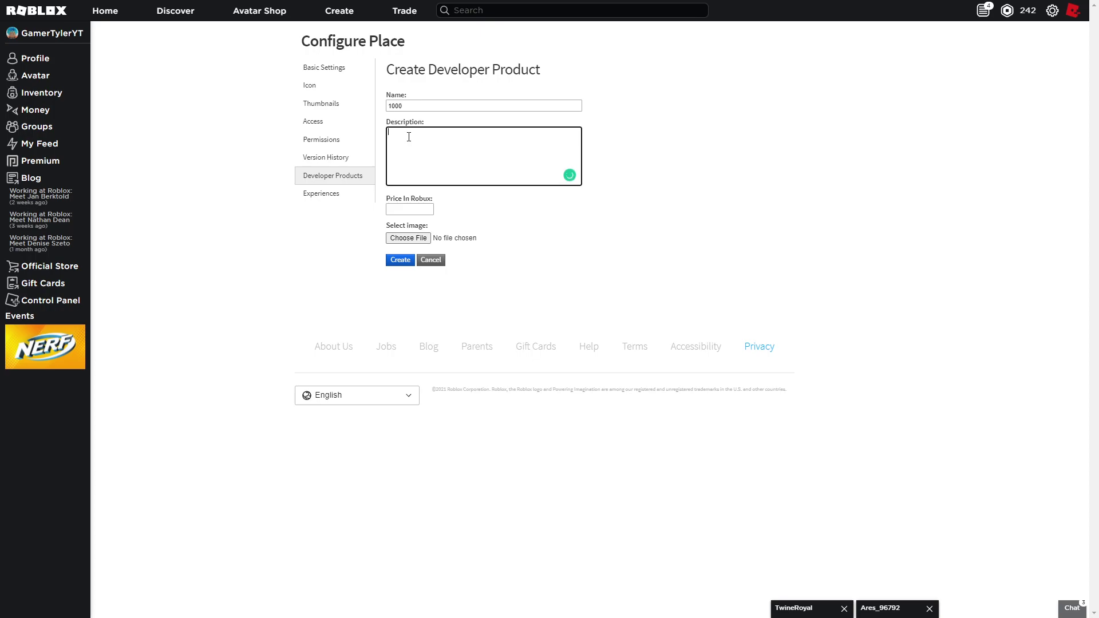
click(416, 102)
click(395, 154)
text(100)
click(408, 209)
text(100)
click(398, 259)
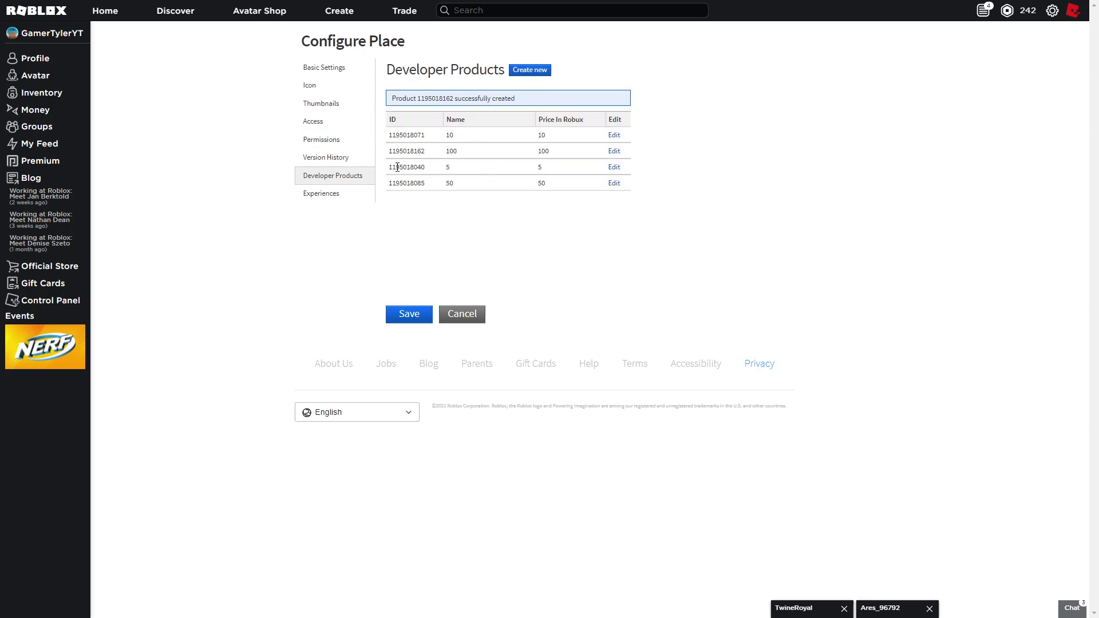
double_click(416, 167)
click(655, 532)
Paste the new 5 and 10 Robux product IDs over the old IDs on lines 29 and 33
key(F11)
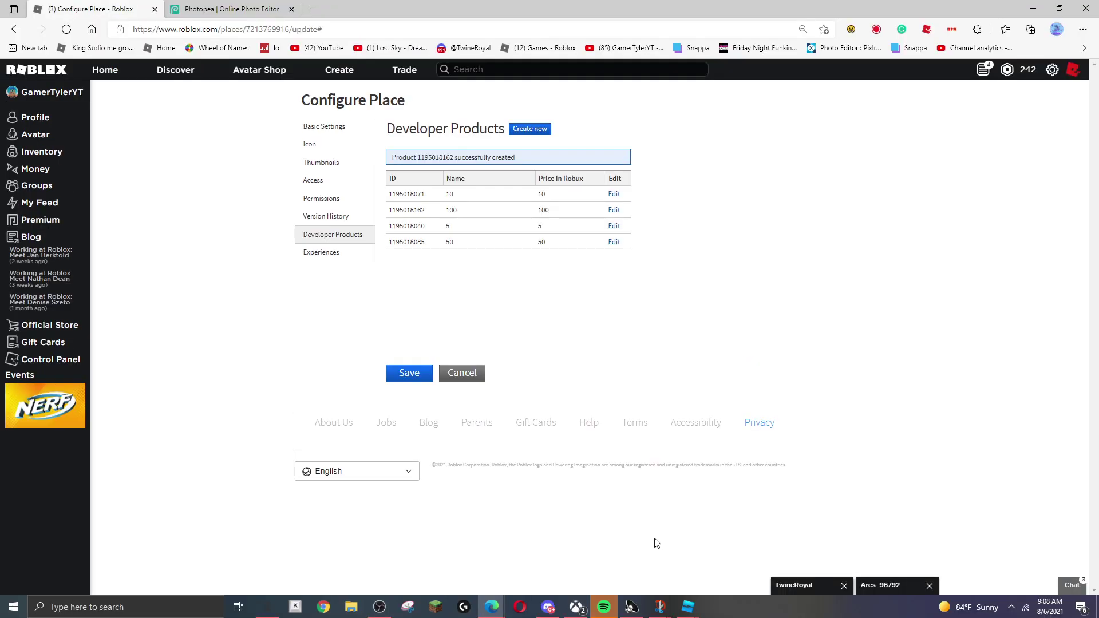
mouse_move(687, 606)
click(733, 565)
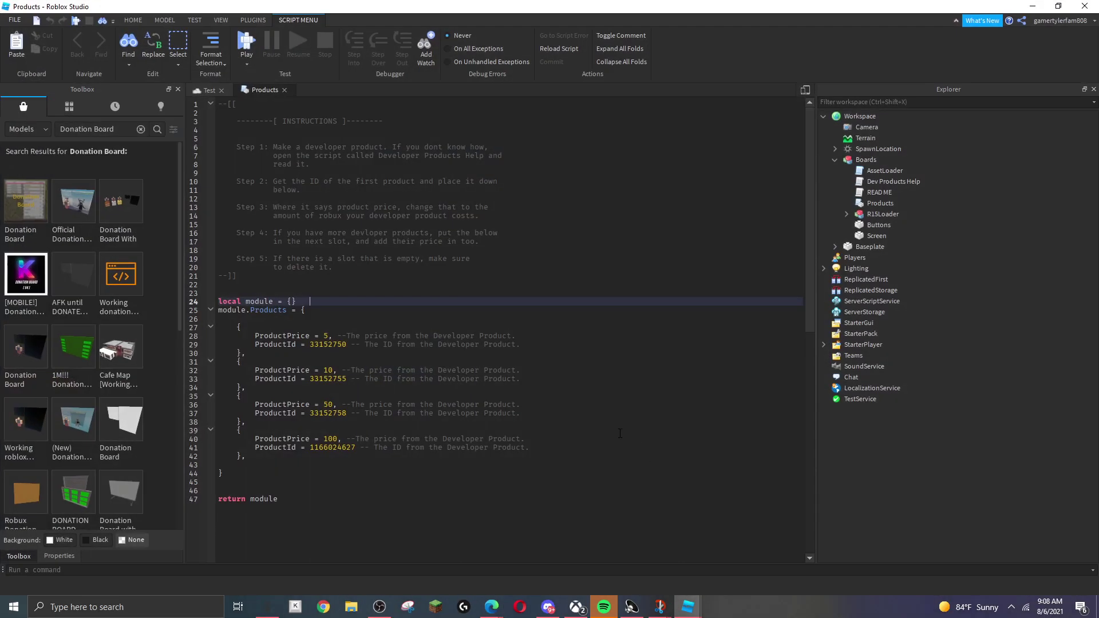
double_click(329, 344)
key(ctrl+v)
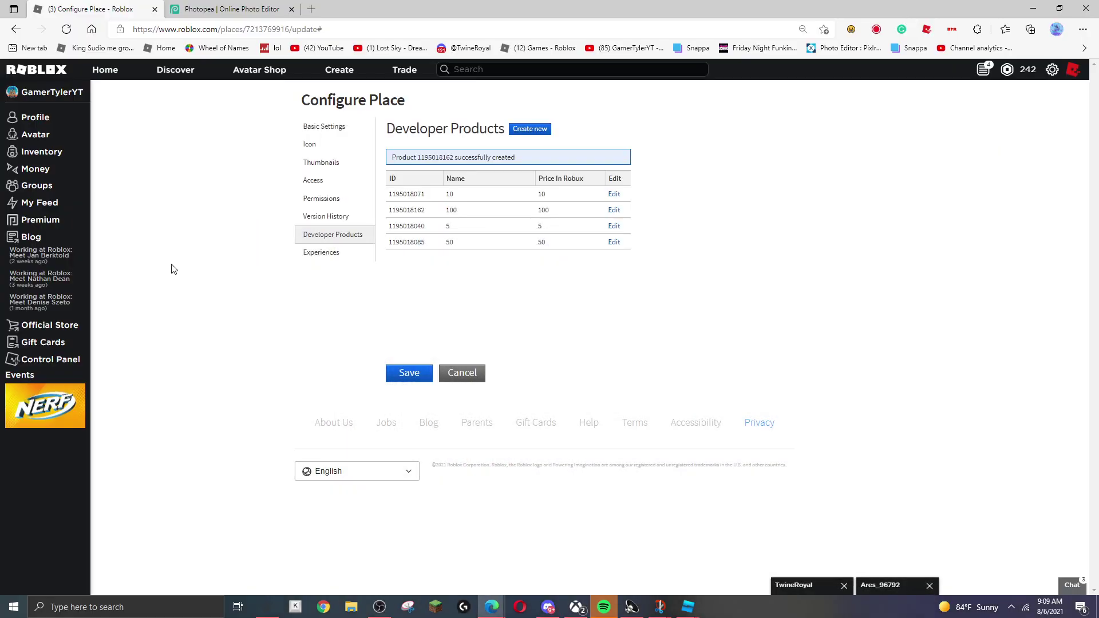
click(1032, 6)
double_click(405, 194)
key(ctrl+c)
click(687, 607)
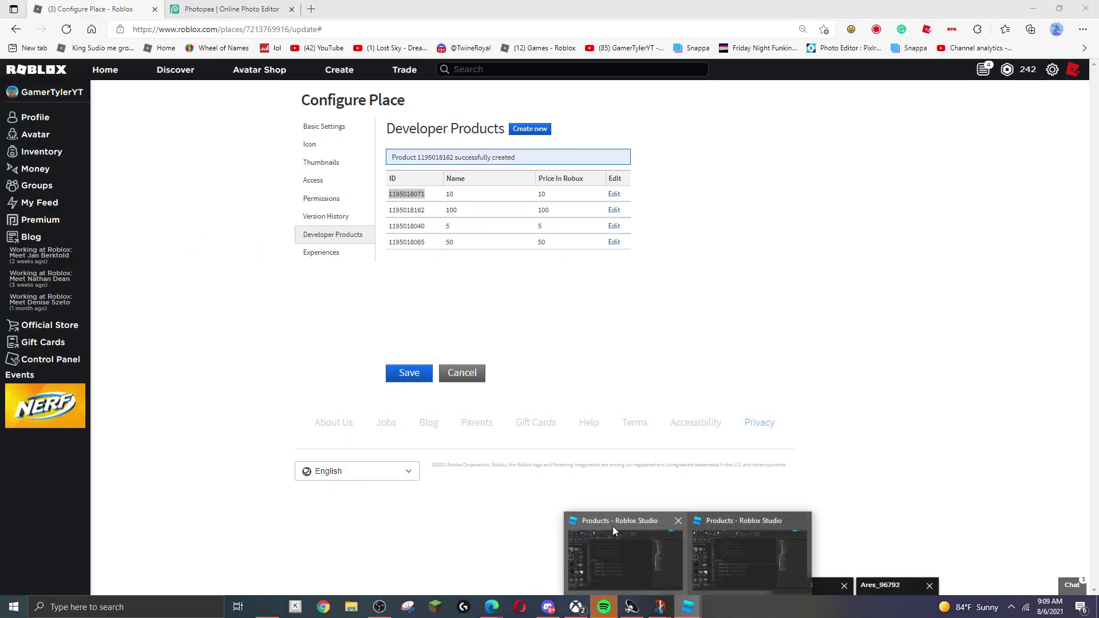
click(729, 548)
double_click(345, 379)
key(ctrl+v)
Copy the 50 Robux product's new ID over the old ID on line 37
click(1032, 6)
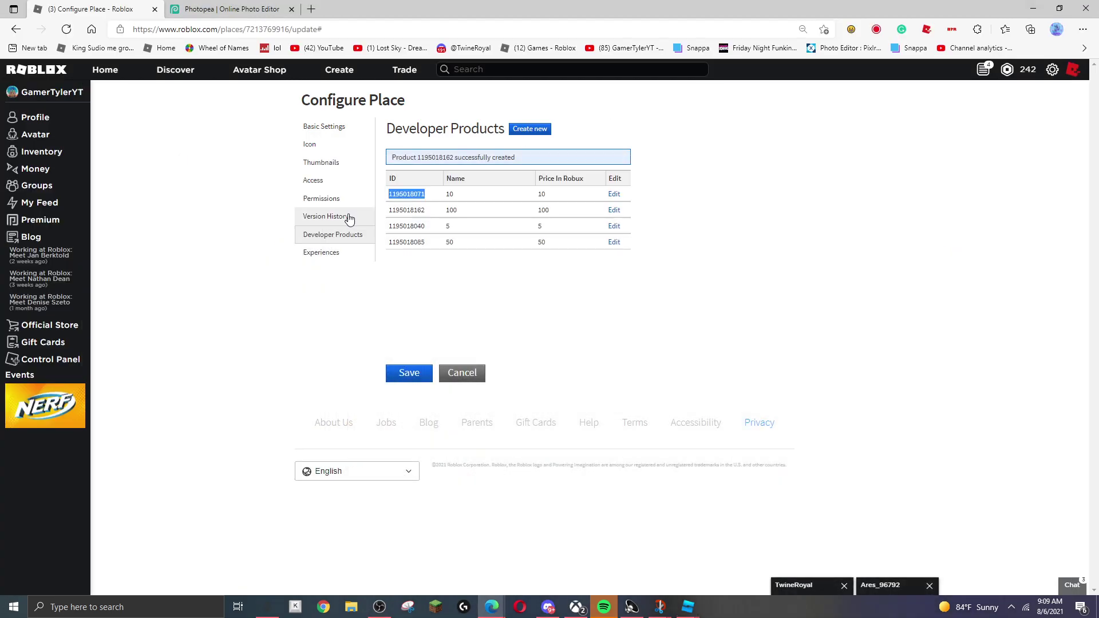
double_click(409, 243)
key(ctrl+c)
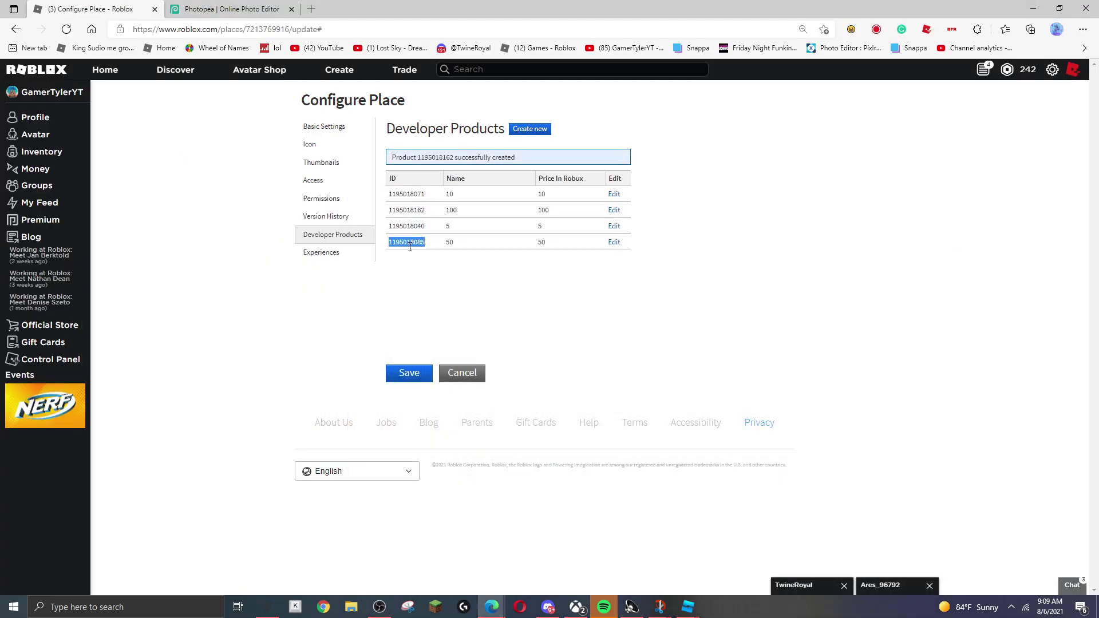
click(688, 606)
click(709, 544)
double_click(331, 416)
key(ctrl+v)
click(1032, 6)
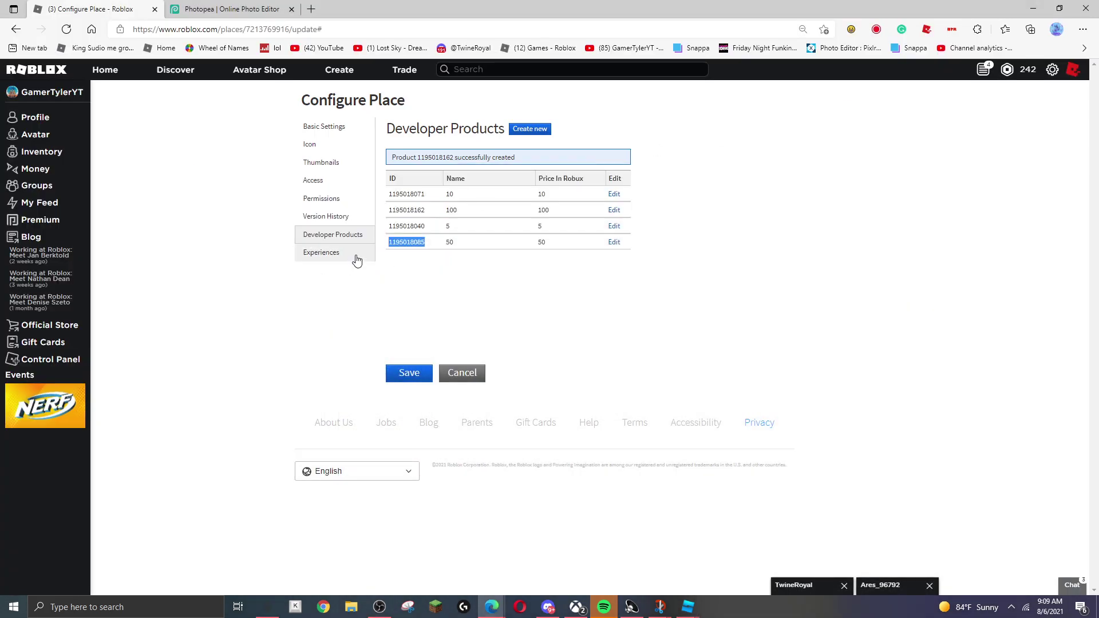
double_click(404, 210)
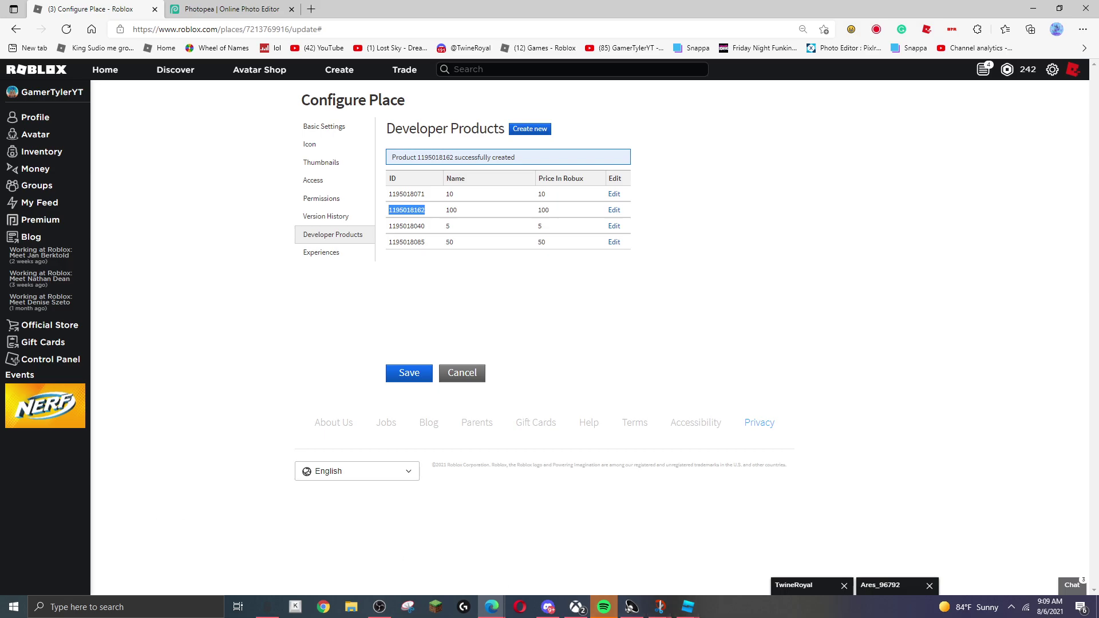
click(379, 607)
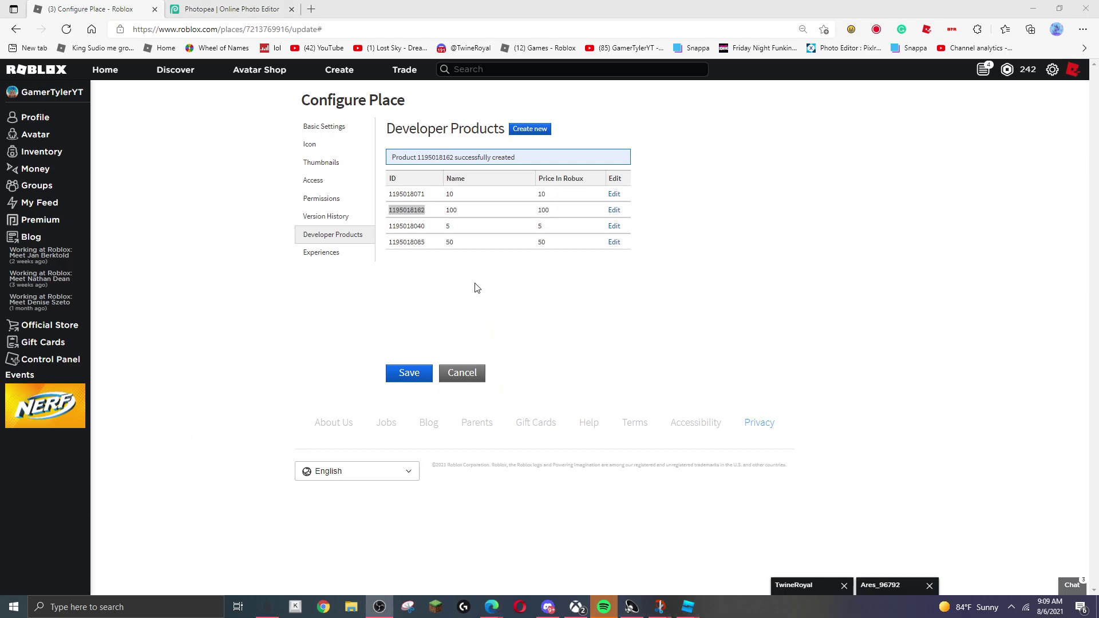
click(418, 209)
double_click(423, 207)
key(ctrl+c)
click(687, 607)
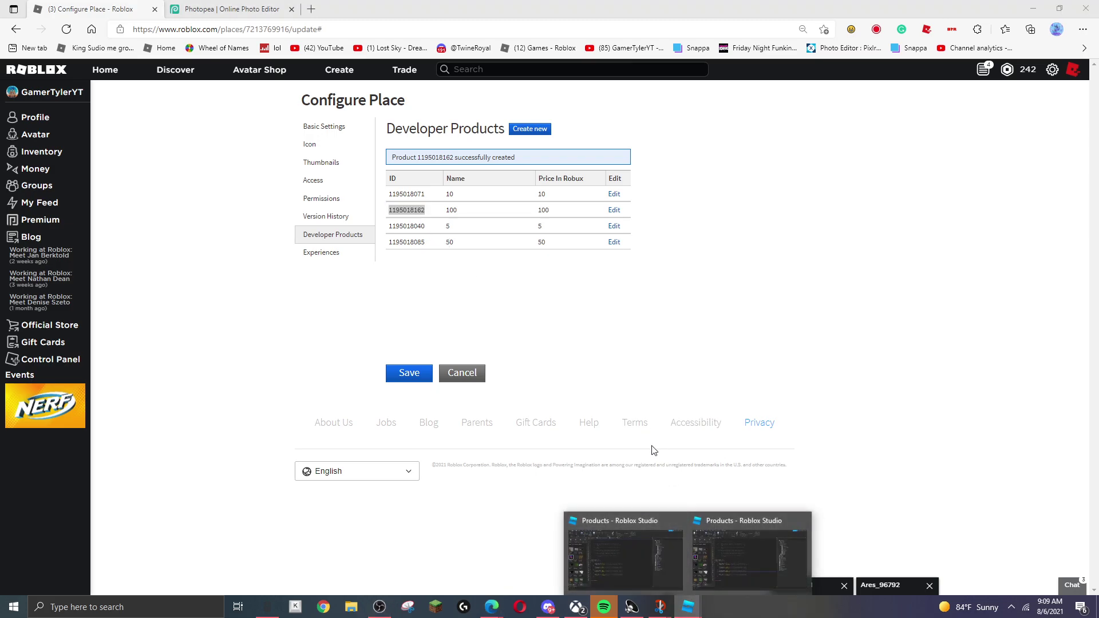
click(750, 558)
click(324, 449)
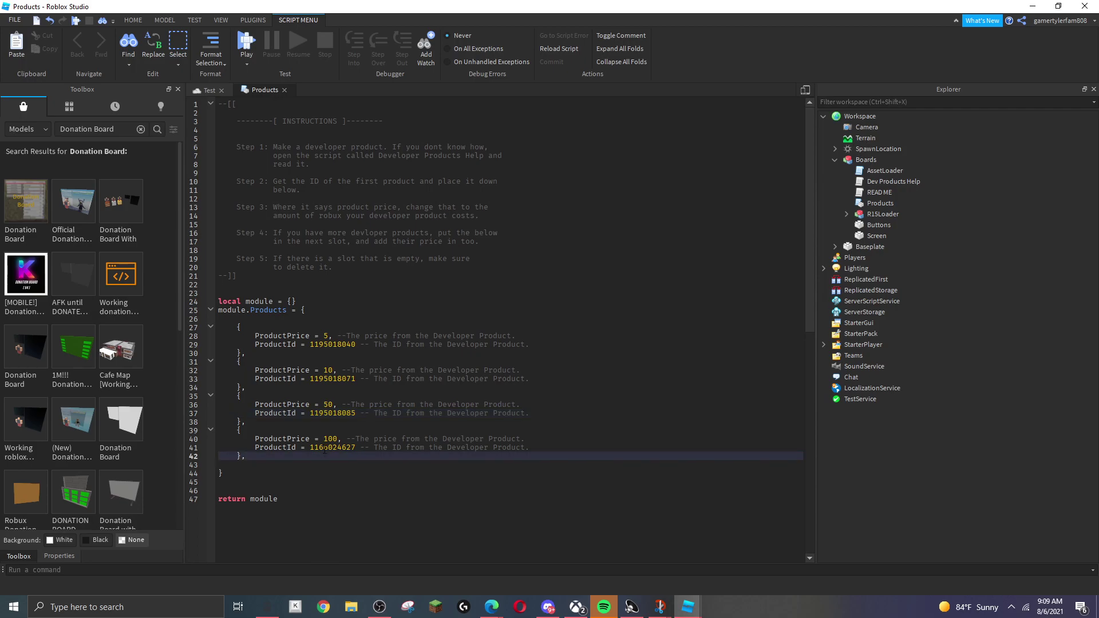
double_click(325, 448)
key(ctrl+v)
click(418, 461)
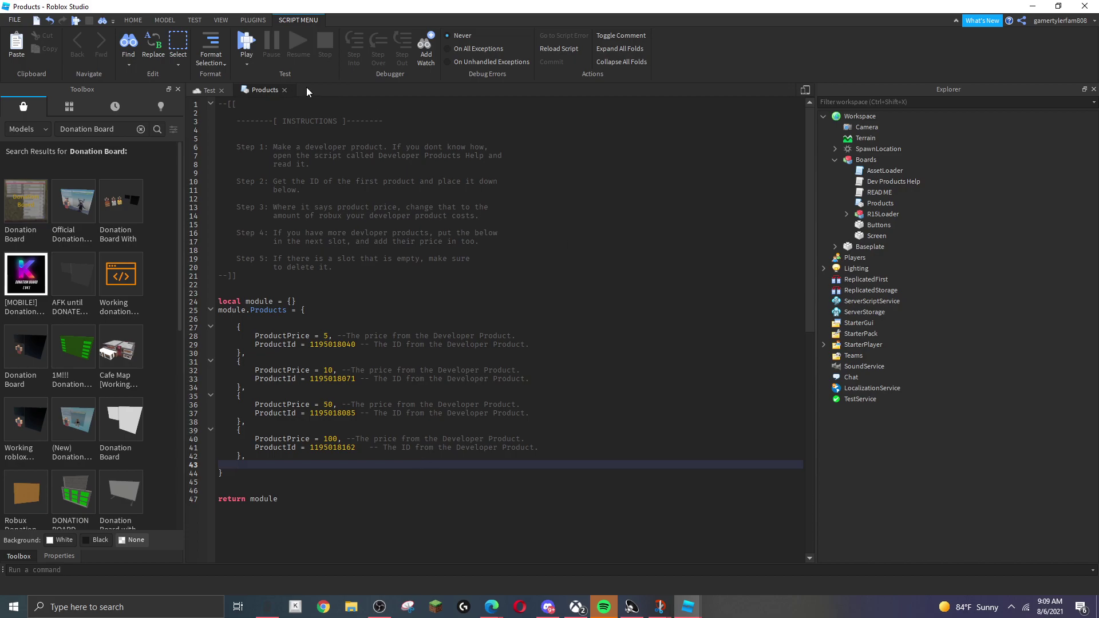
key(F11)
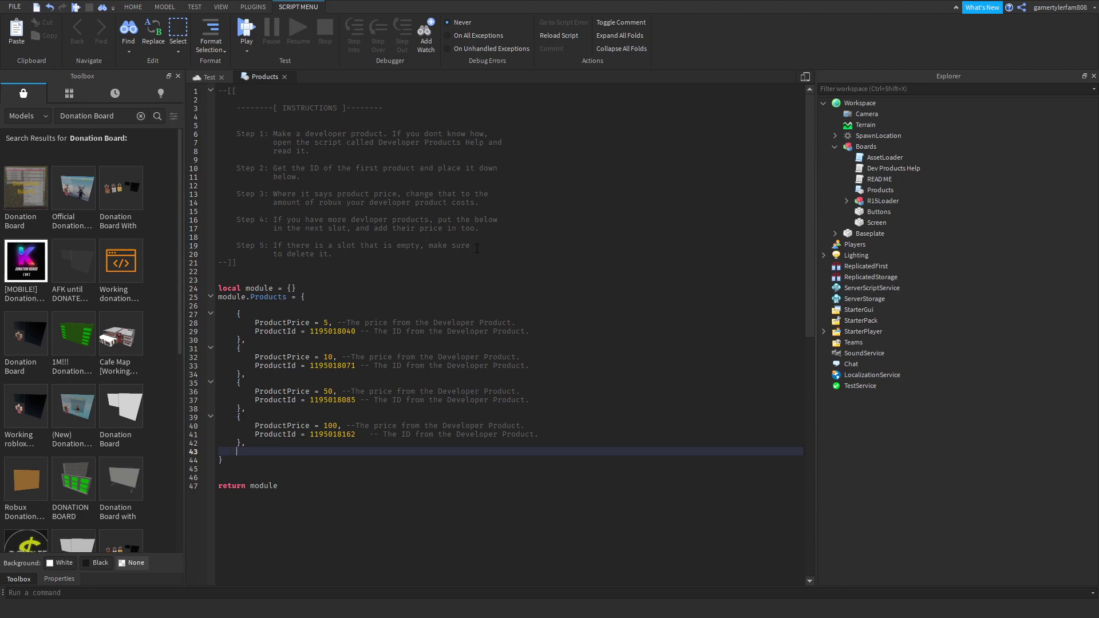
drag(477, 248, 480, 228)
click(873, 161)
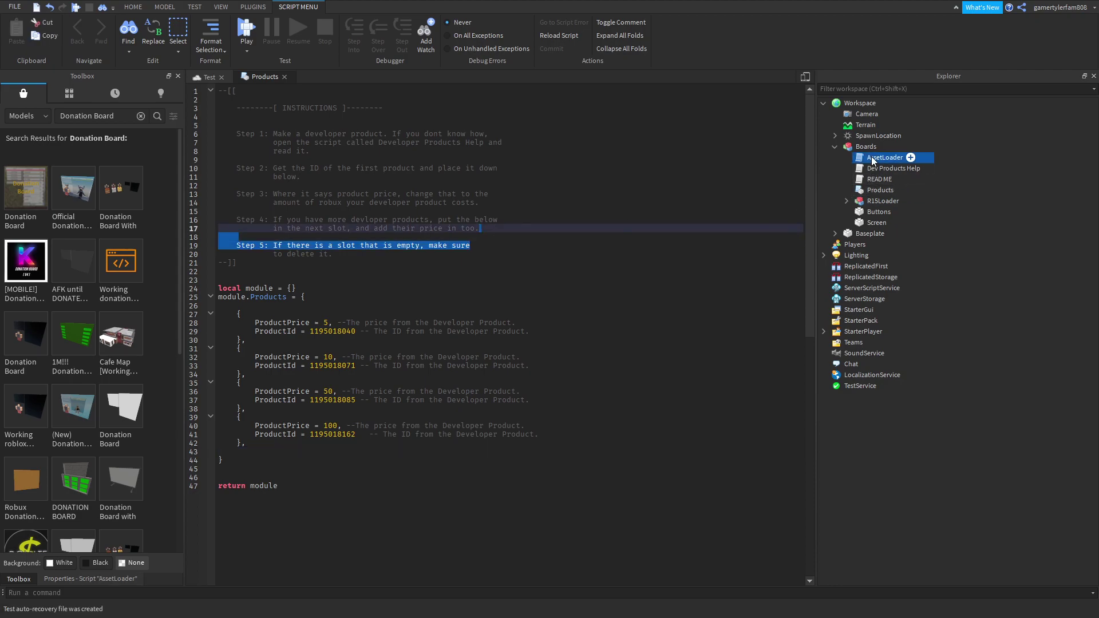
double_click(873, 160)
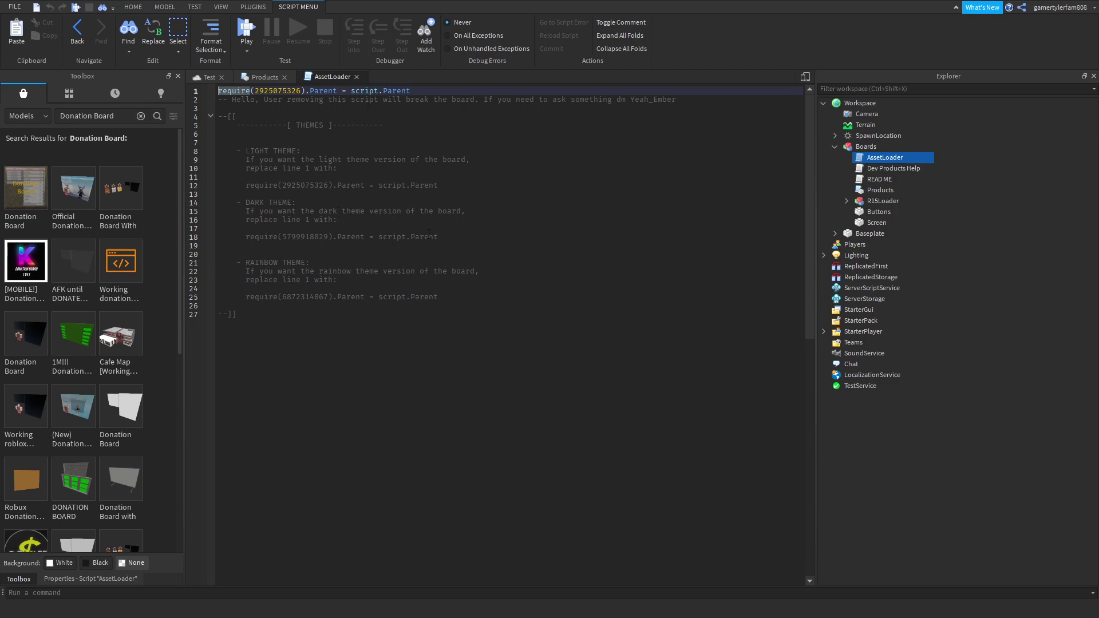
click(312, 297)
double_click(311, 297)
key(ctrl+c)
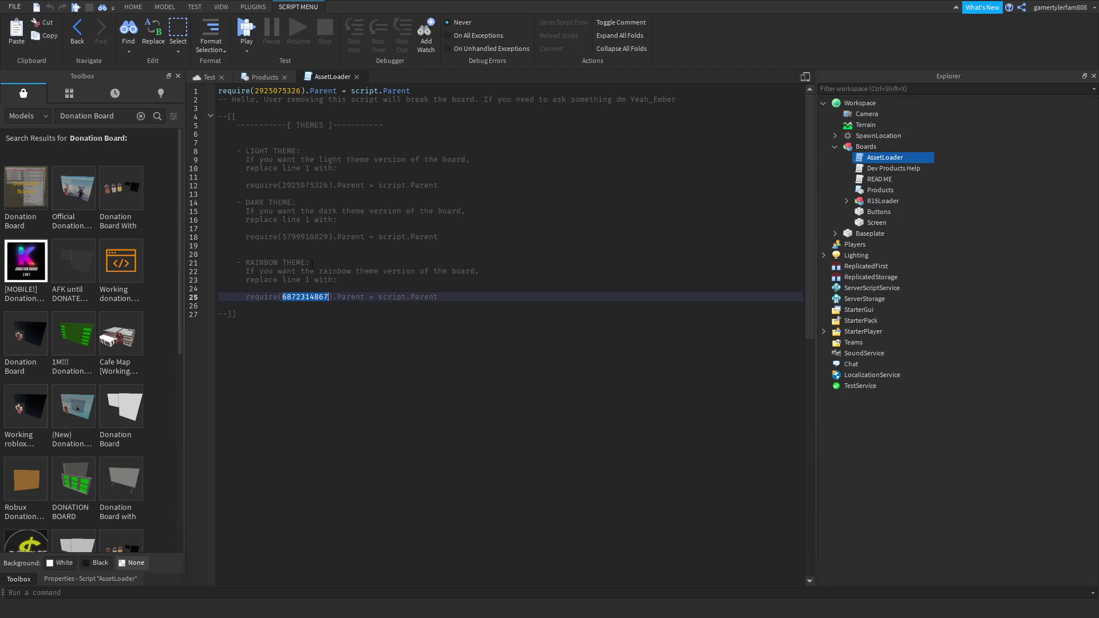
double_click(275, 90)
key(ctrl+v)
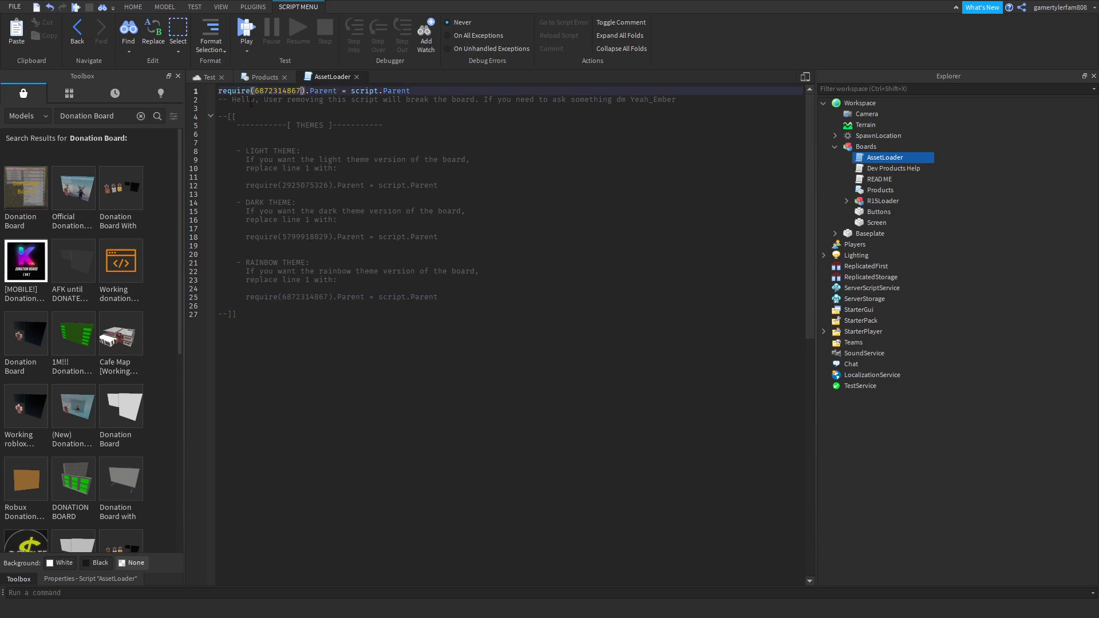
click(210, 78)
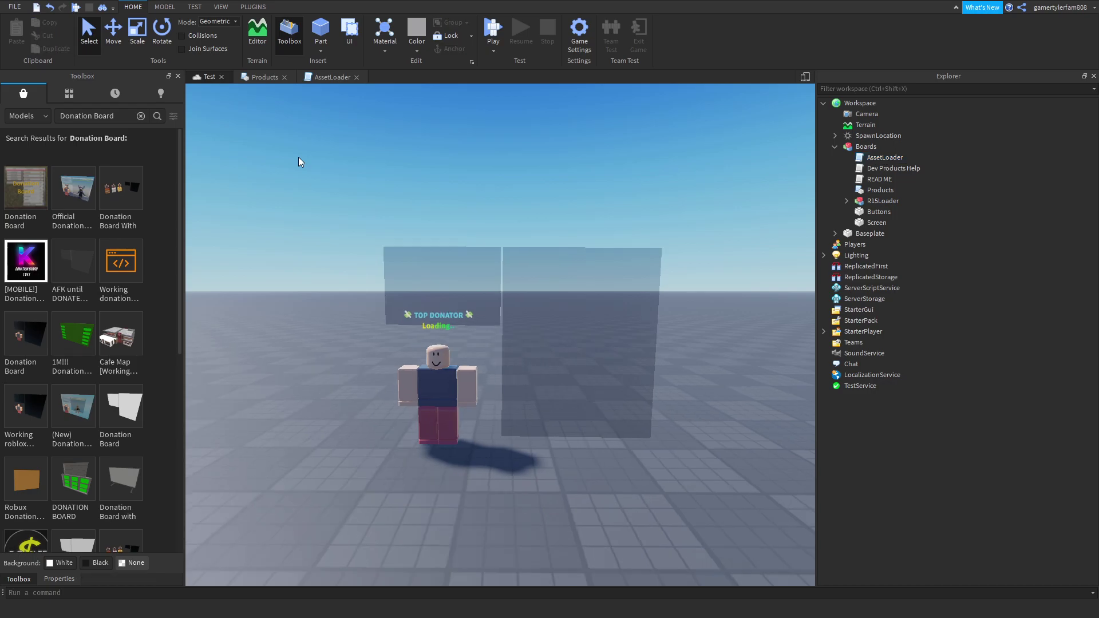
Save the Configure Place web page, then start a full-screen play test in Studio
scroll(298, 161, down, 5)
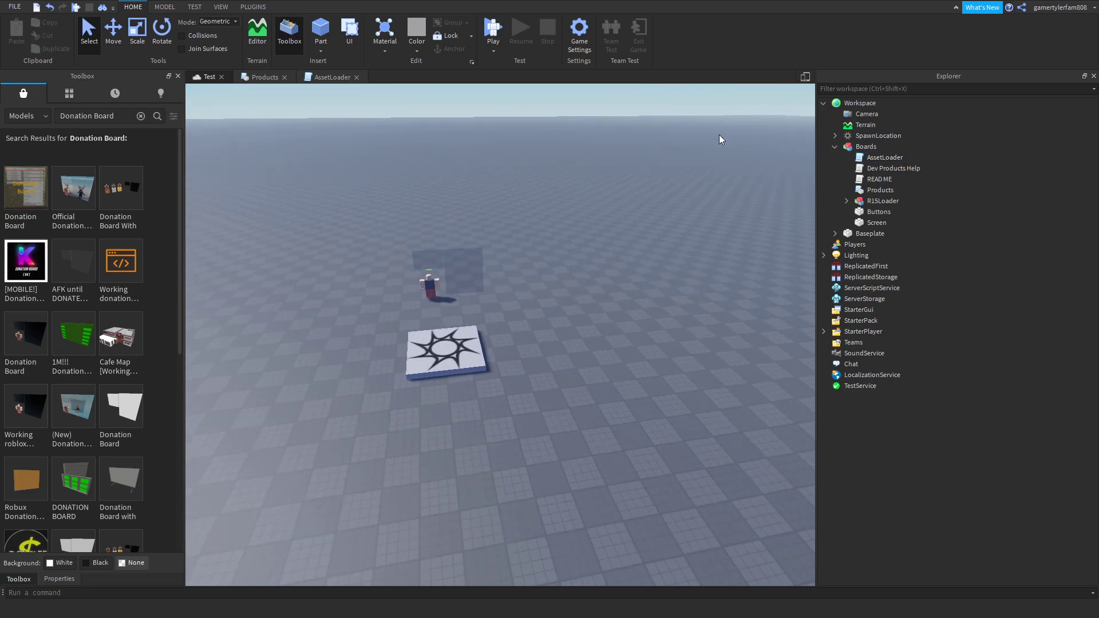
key(shift+F11)
click(1031, 5)
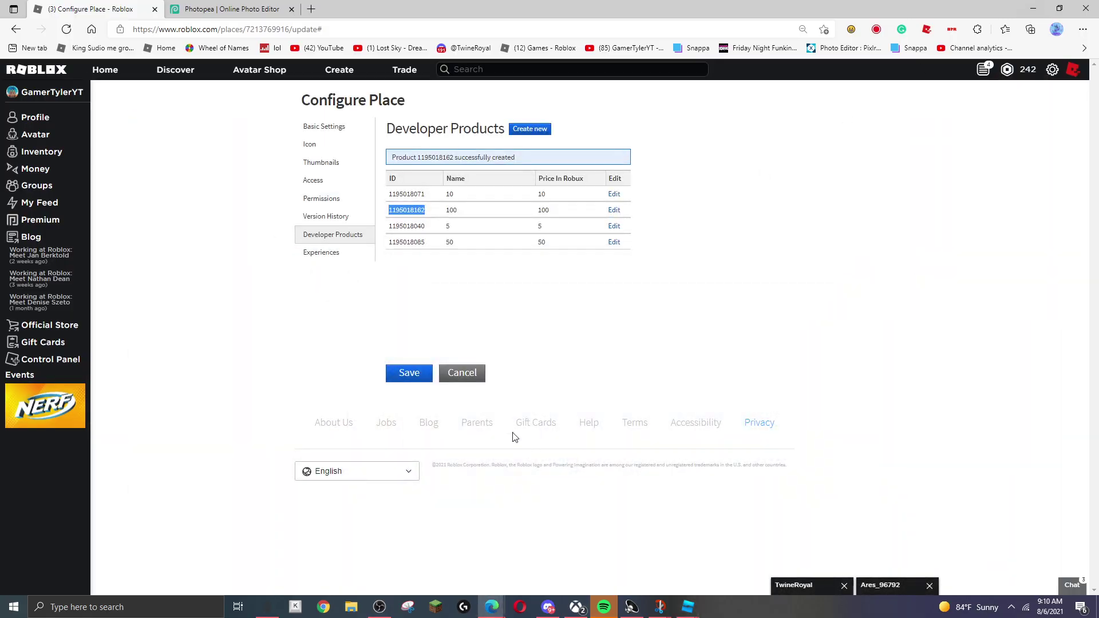
click(404, 374)
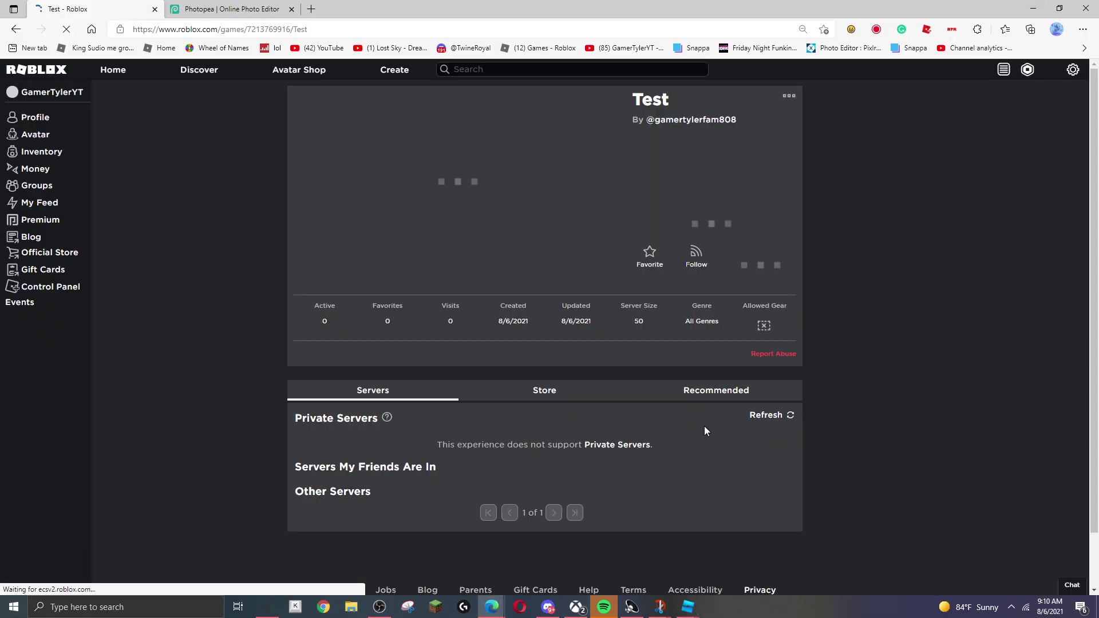
click(738, 572)
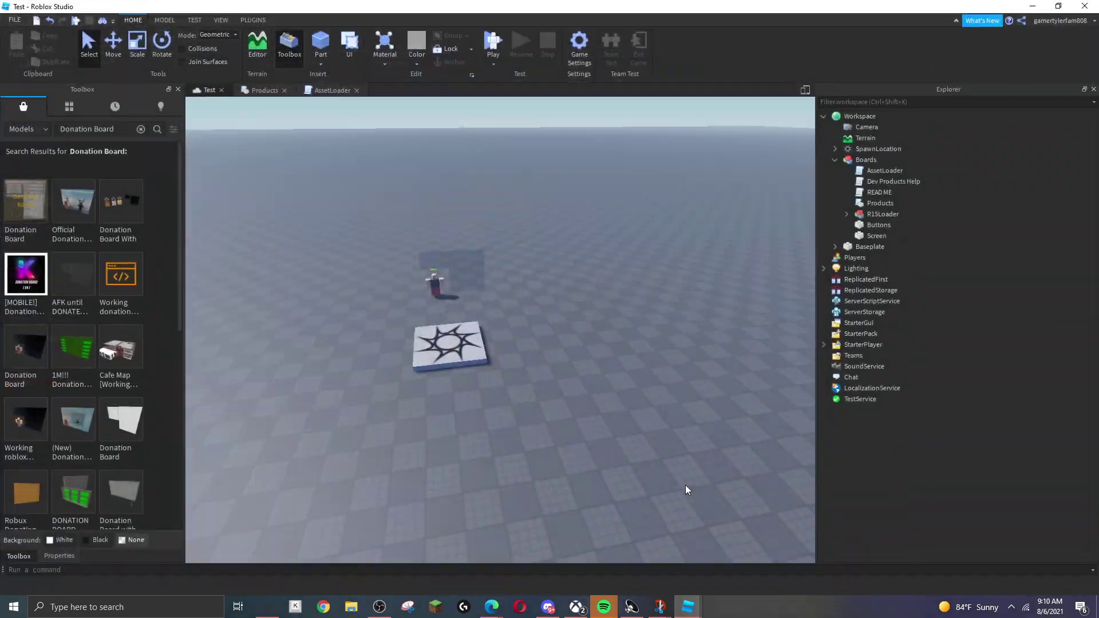
key(F11)
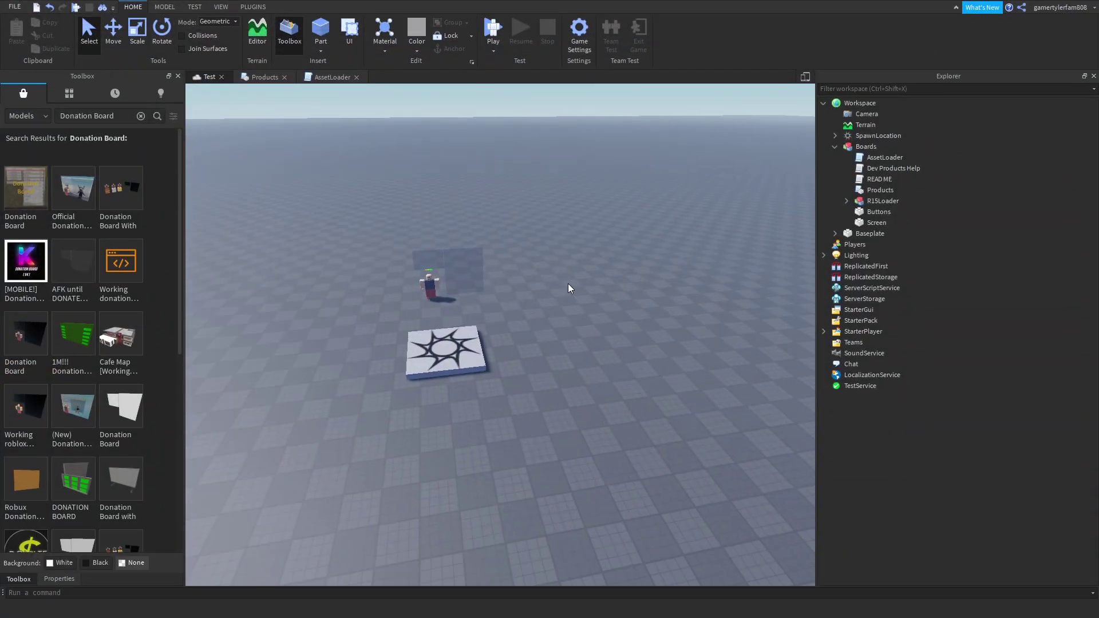
click(501, 27)
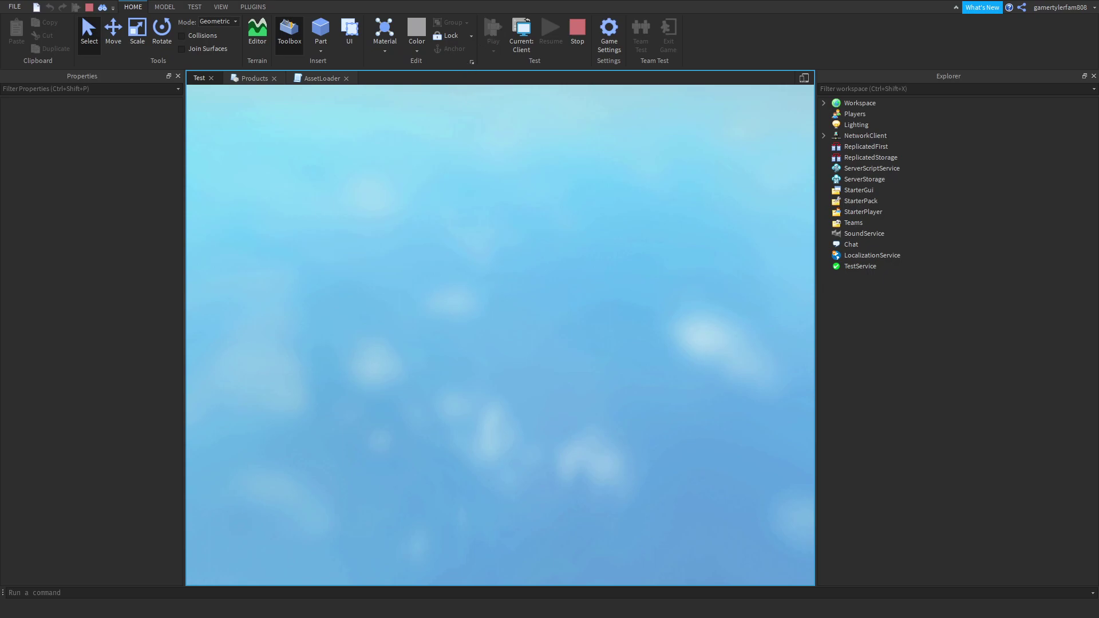
Walk the character up to the donation board and back, then end the play test
key(w)
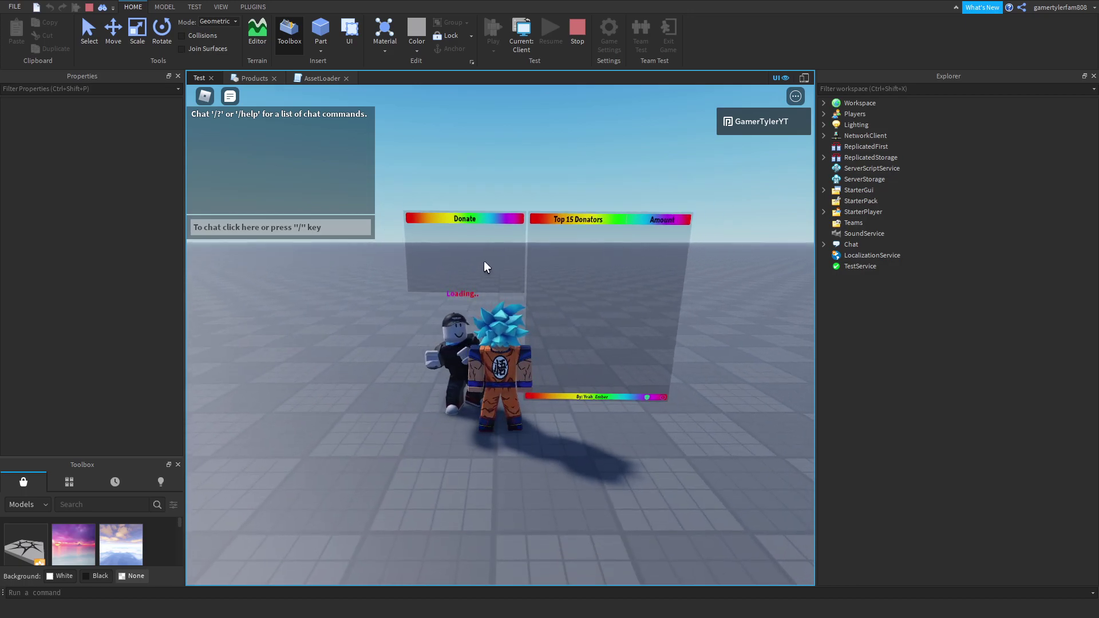
key(w)
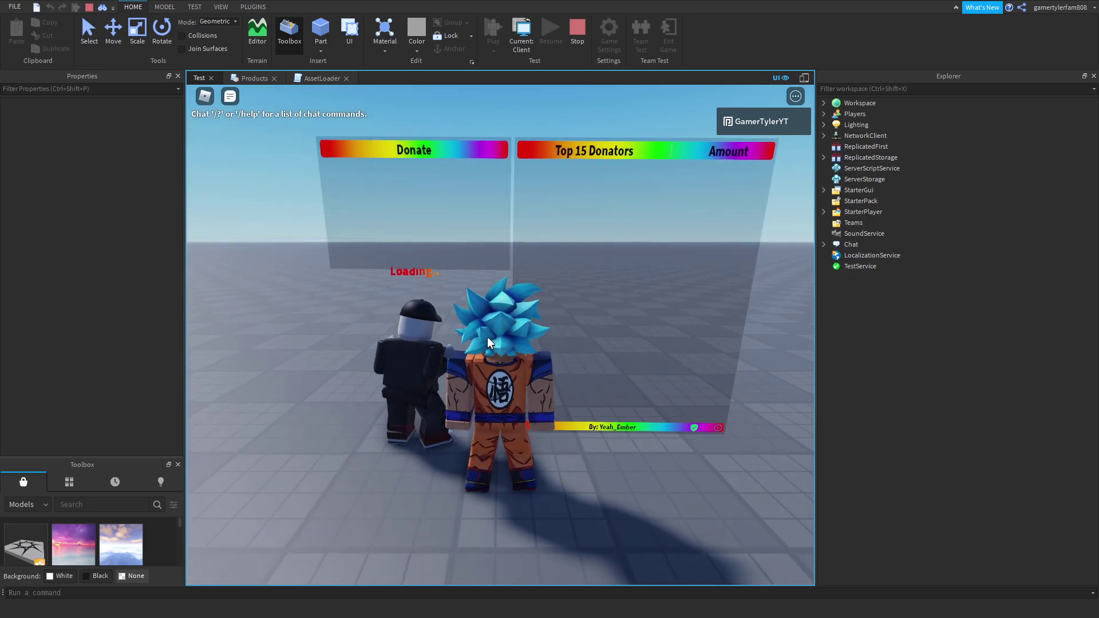
key(s)
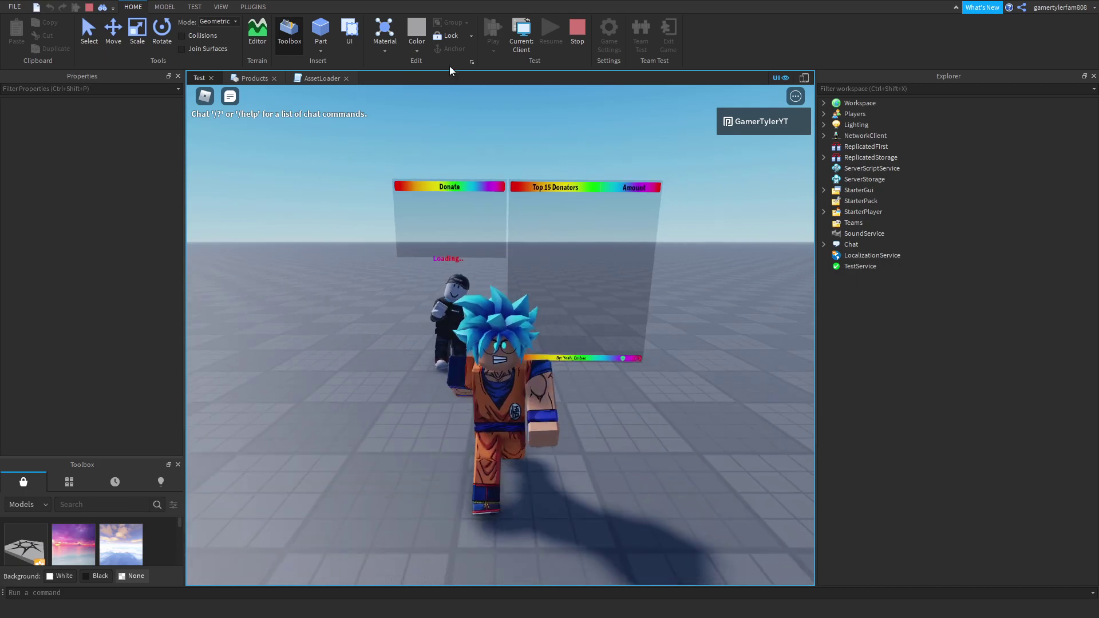
key(s)
click(577, 32)
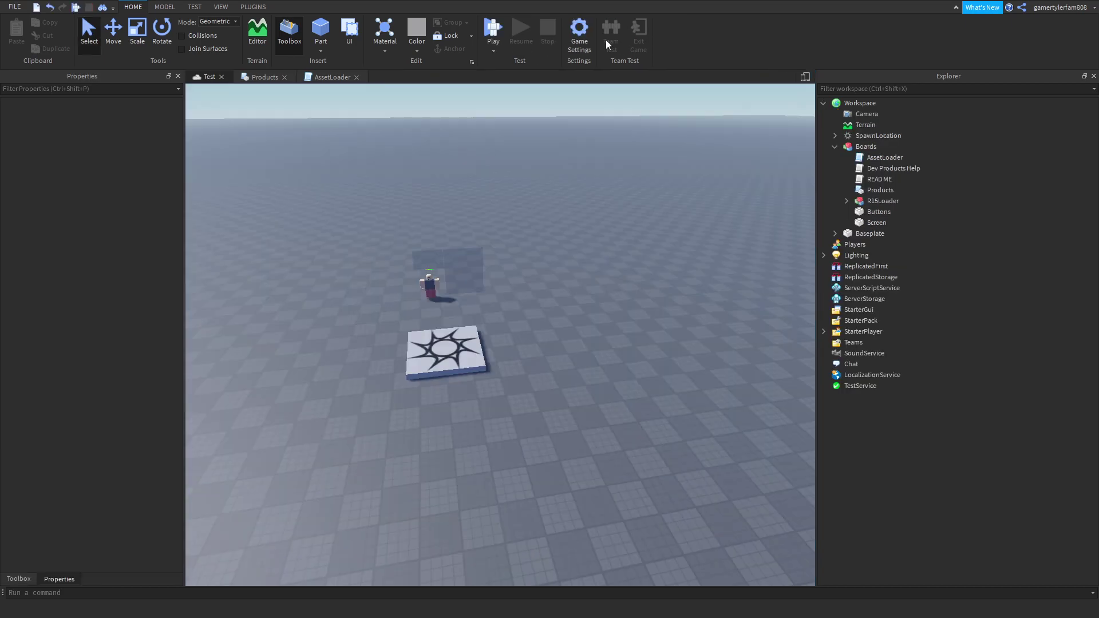
Enable Allow HTTP Requests and Third Party Teleports in Game Settings Security and save
click(579, 33)
click(325, 225)
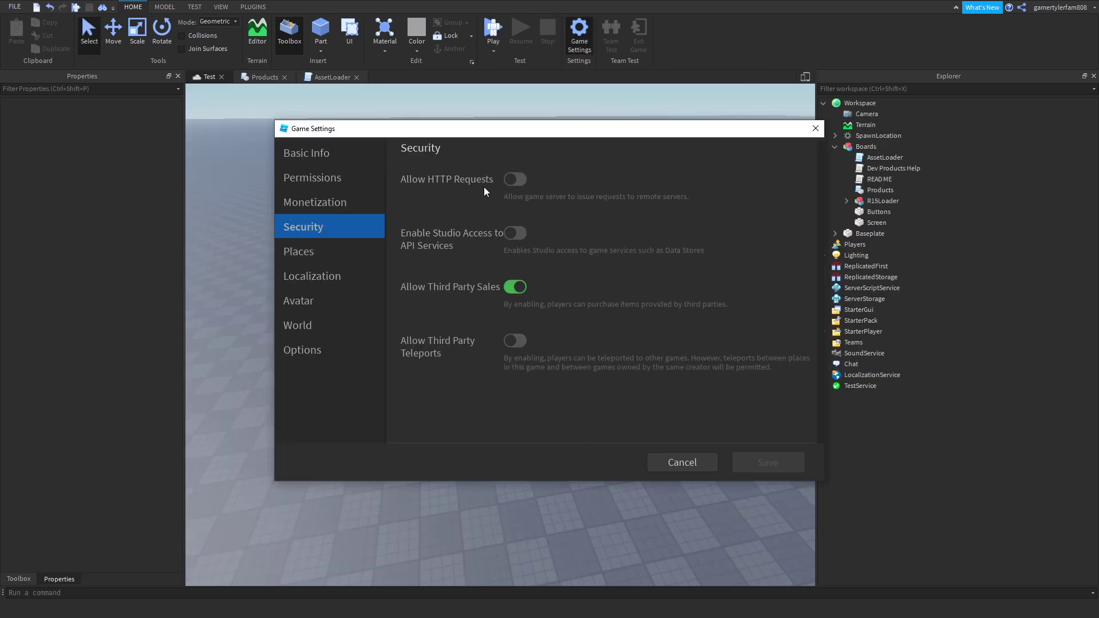
click(518, 180)
click(517, 342)
click(765, 462)
Playtest again to check the Donate board buttons, then stop and reopen Game Settings
click(493, 33)
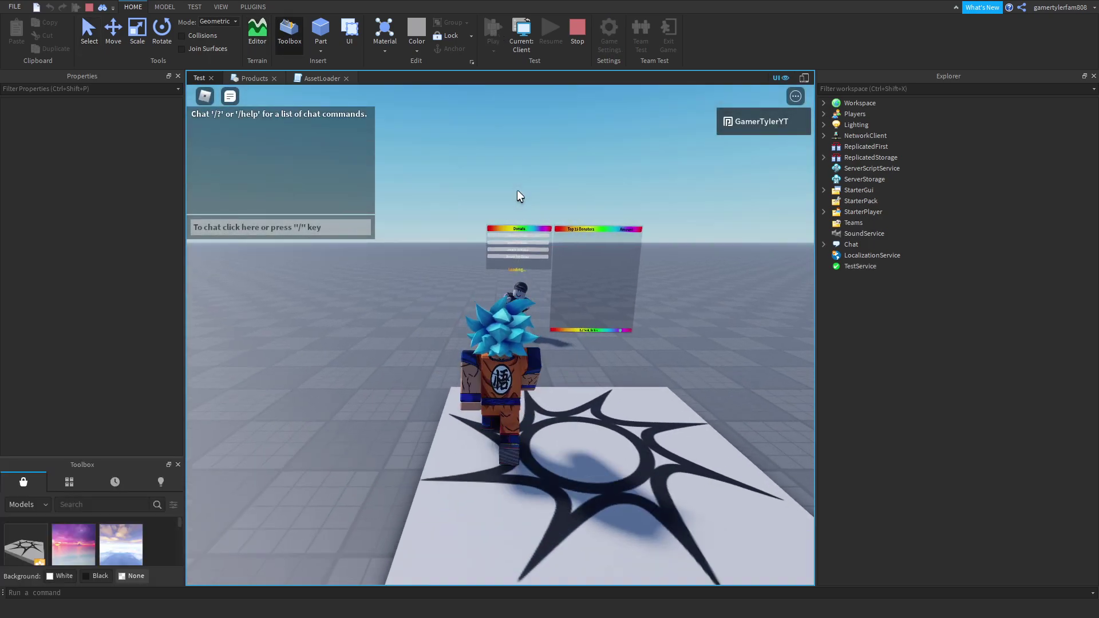
key(w)
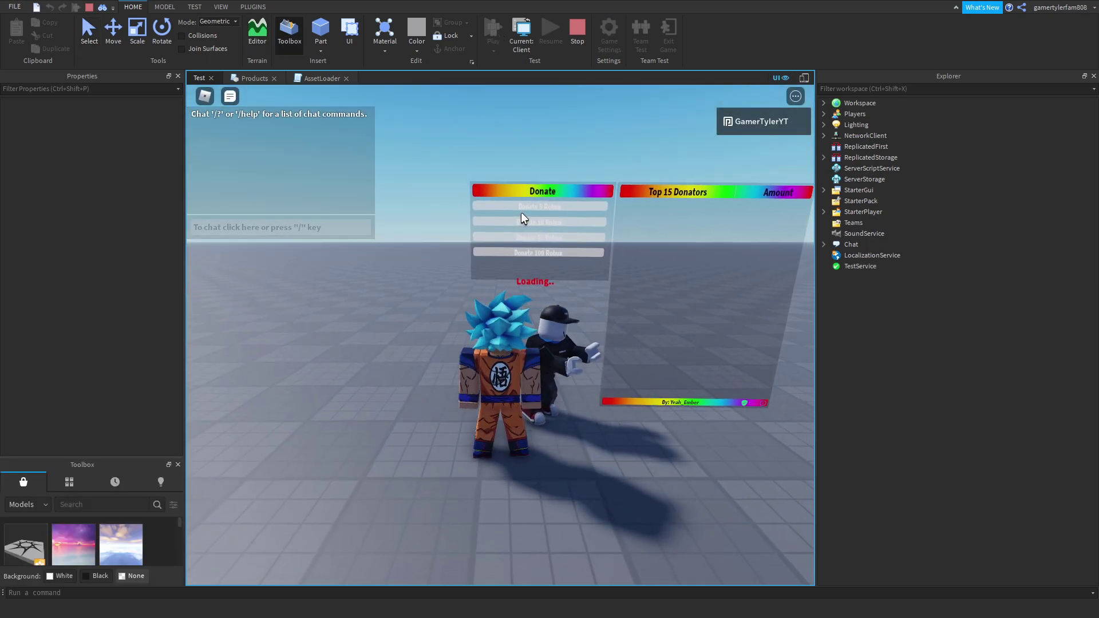
key(s)
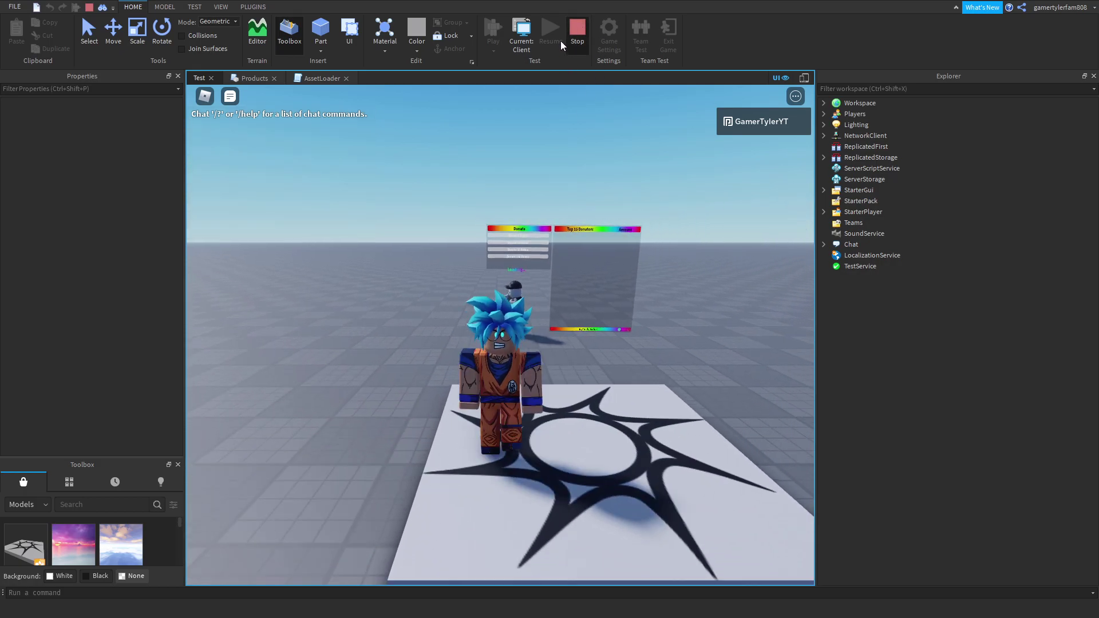
click(563, 39)
click(579, 33)
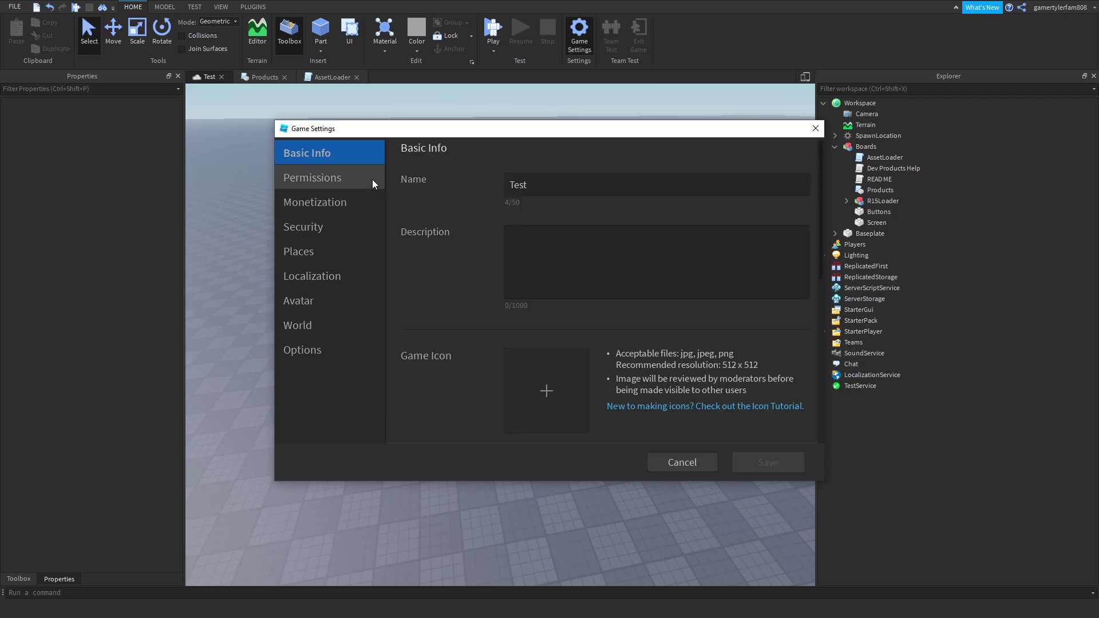
Turn Allow Third Party Teleports back off under Security, save, and start a fresh play test
click(341, 228)
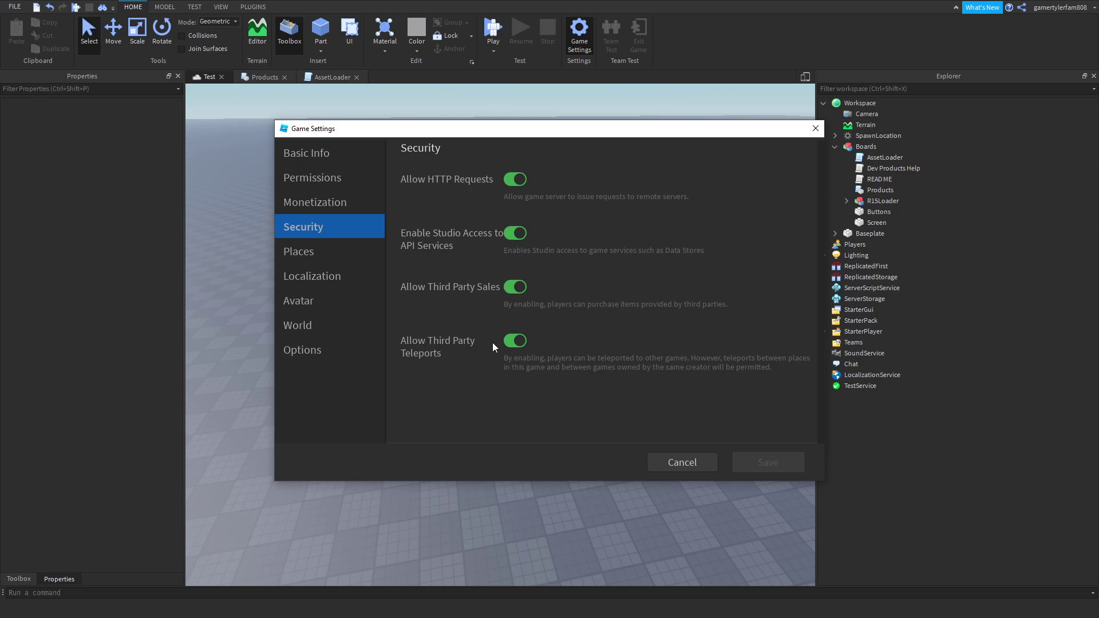
click(515, 341)
click(768, 461)
click(495, 30)
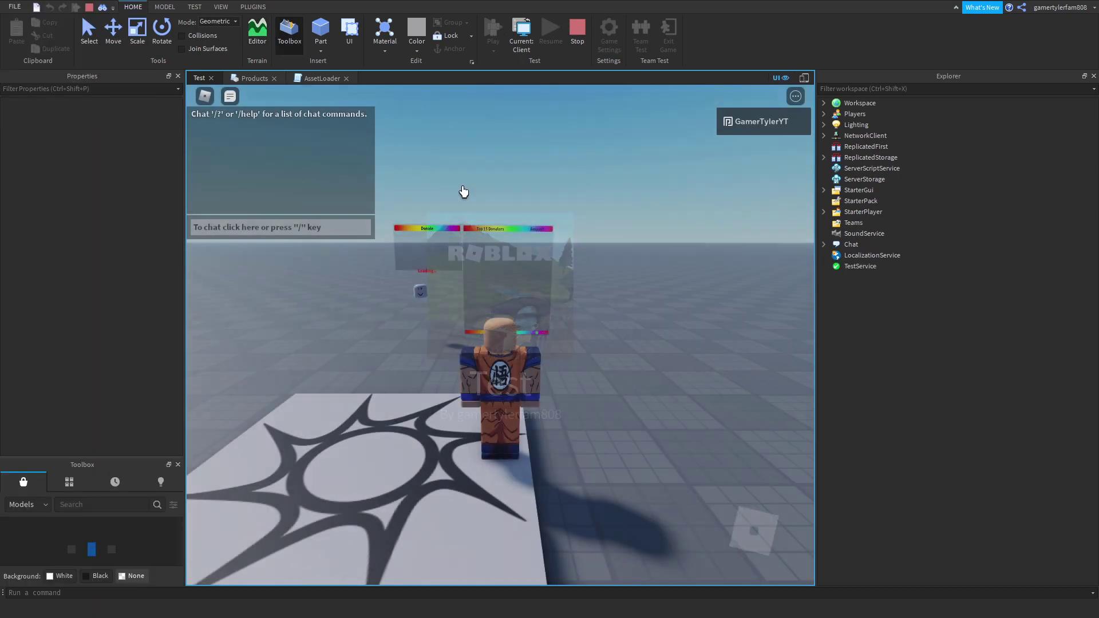
Walk and swing the camera up to the board's Donate 5, 10, 50 and 100 Robux buttons
key(s)
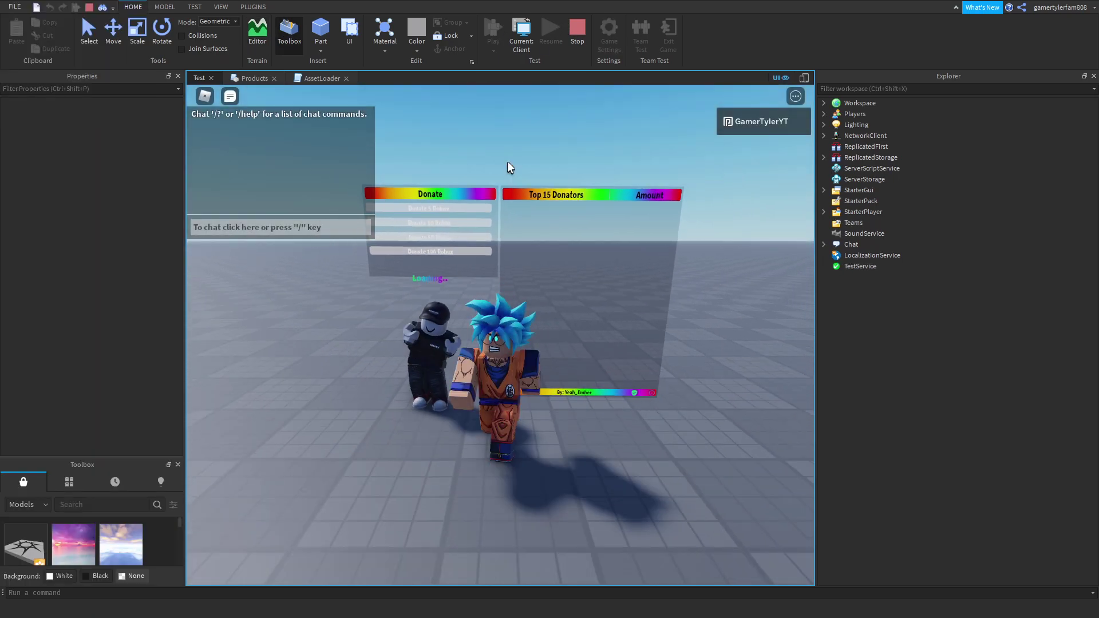
scroll(507, 153, up, 2)
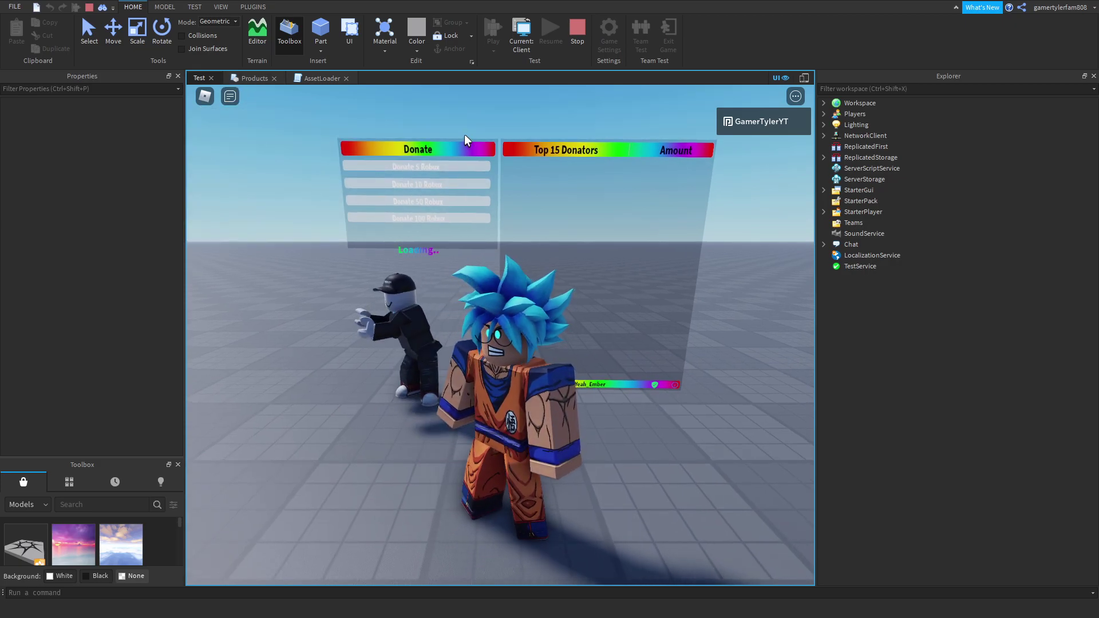
right_drag(465, 133, 465, 134)
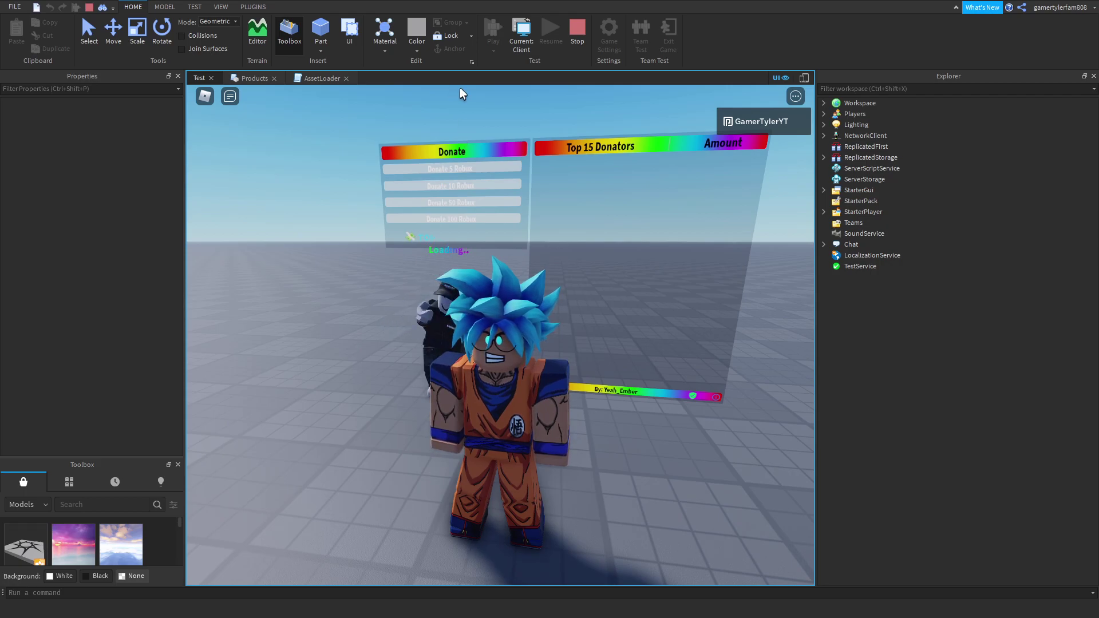
key(s)
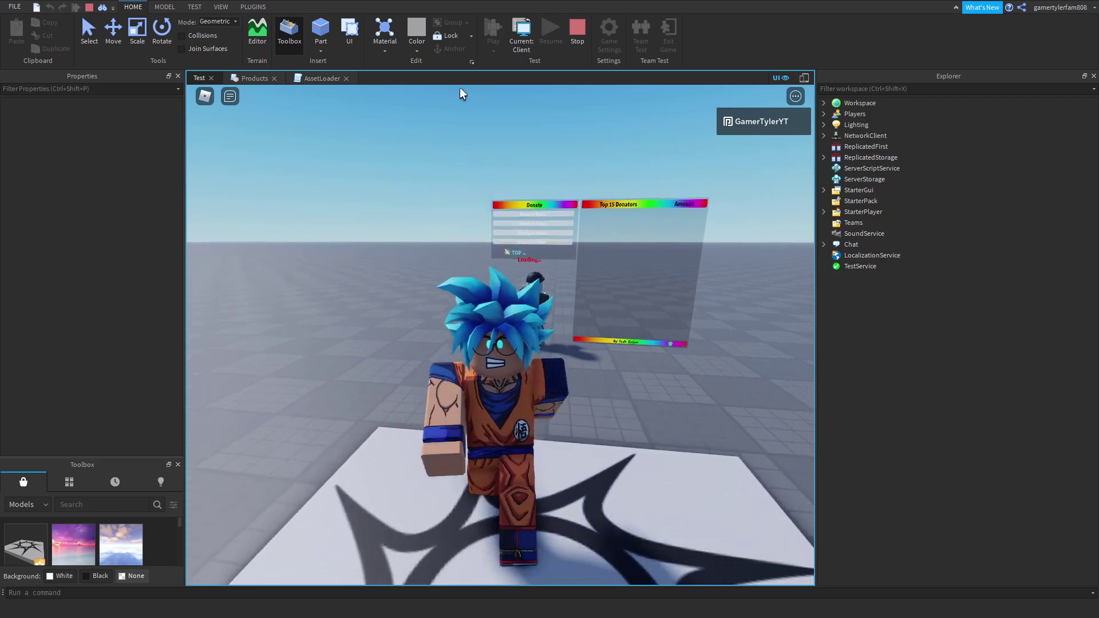
key(w)
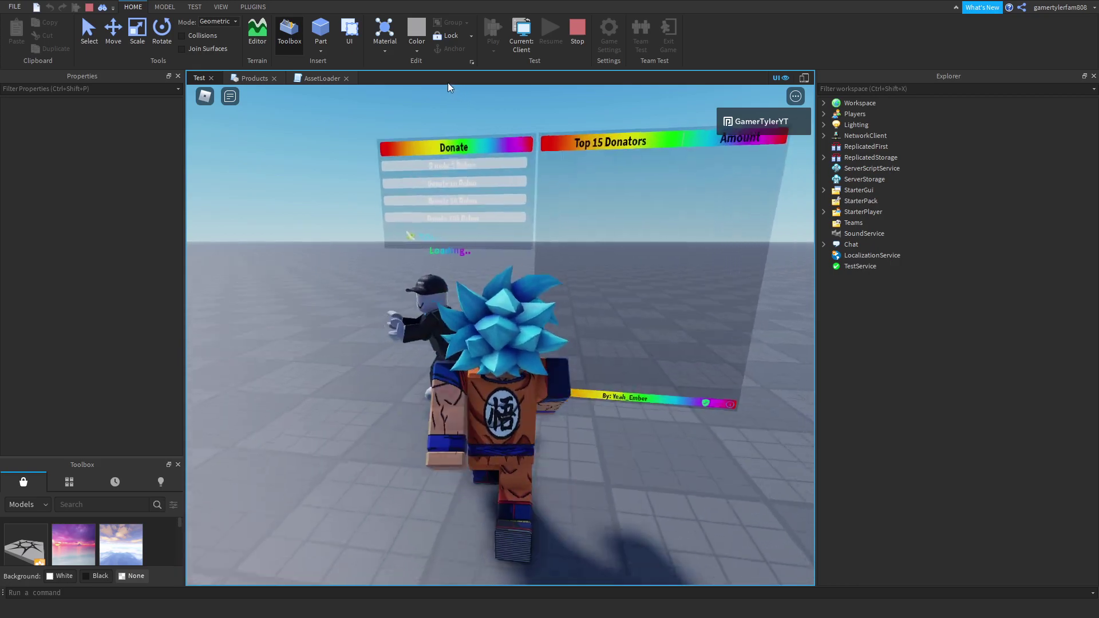
right_drag(406, 234, 406, 236)
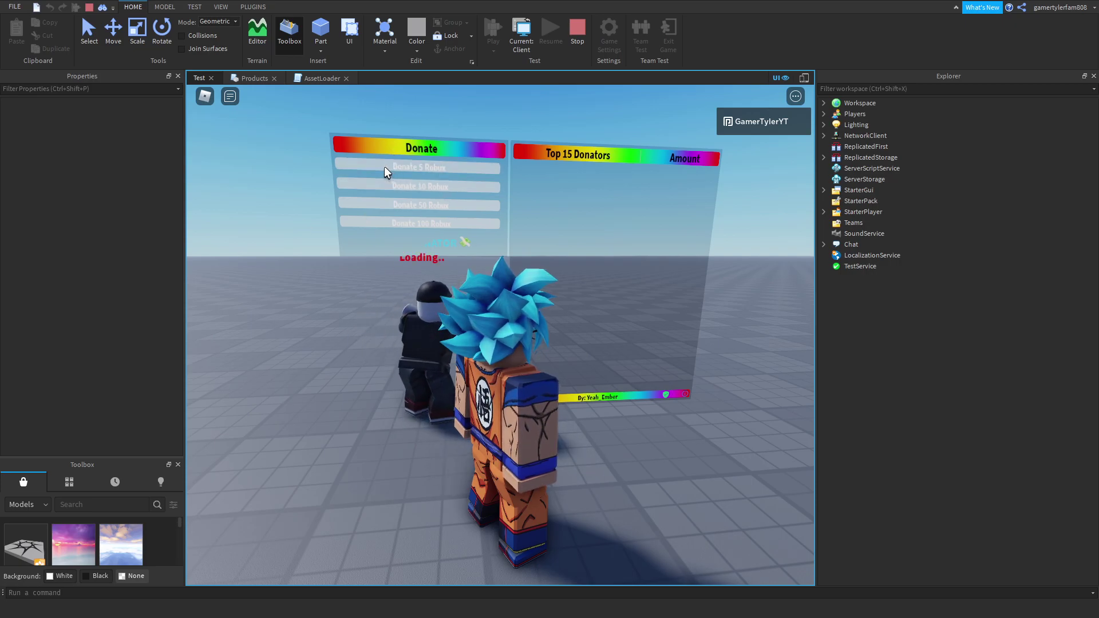
key(w)
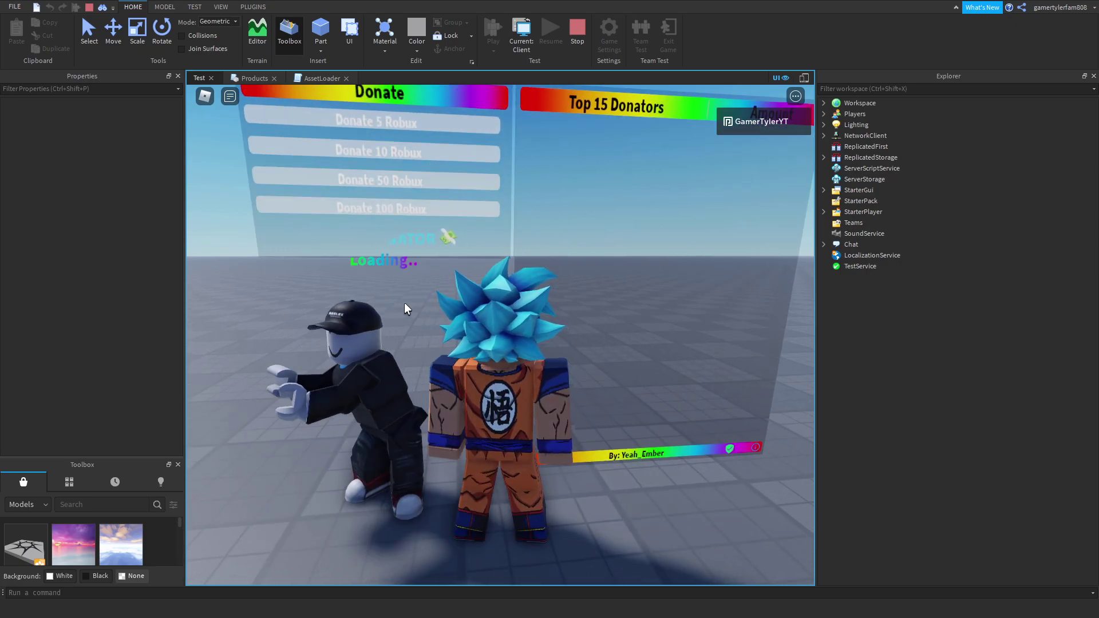